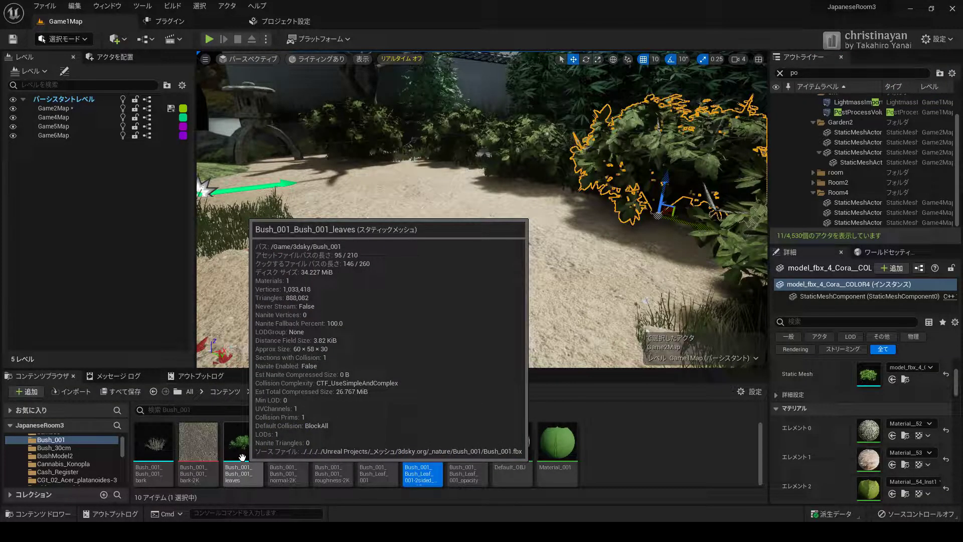
- Place the Bush_001 bark mesh in the level and set its scale to 2.0
{"action": "left_click_drag", "start_coordinate": [153, 442], "coordinate": [444, 247]}
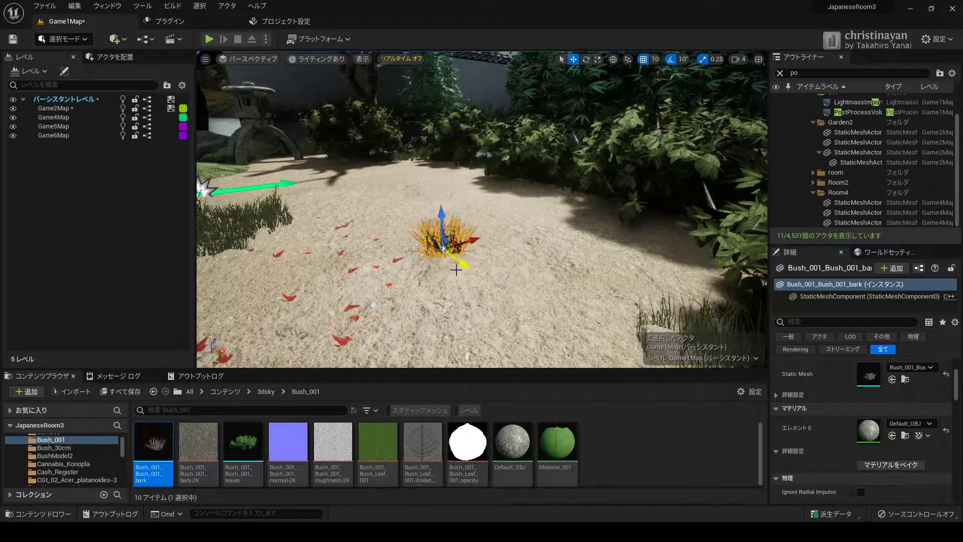
{"action": "scroll", "coordinate": [874, 363], "scroll_direction": "up", "scroll_amount": 3}
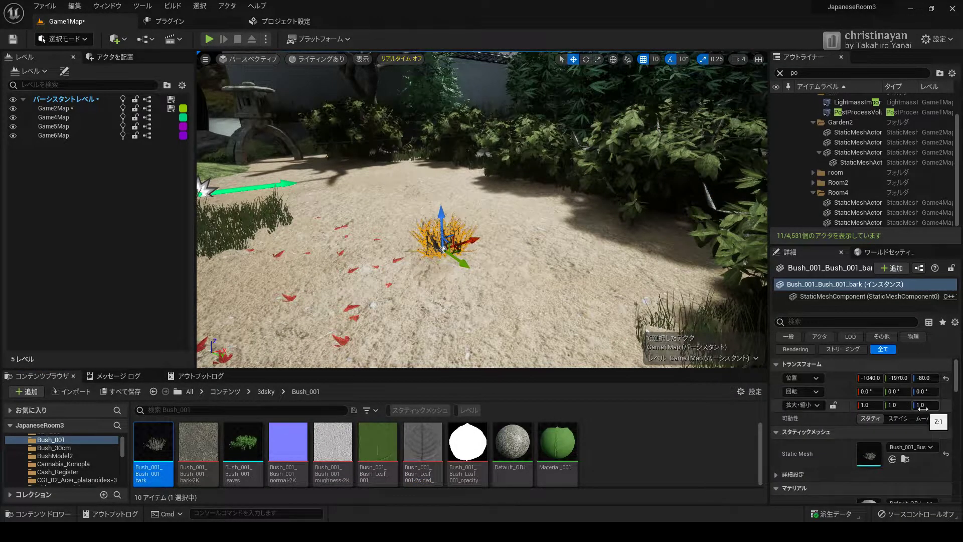
{"action": "left_click", "coordinate": [874, 406]}
{"action": "type", "text": "2"}
{"action": "key", "text": "Return"}
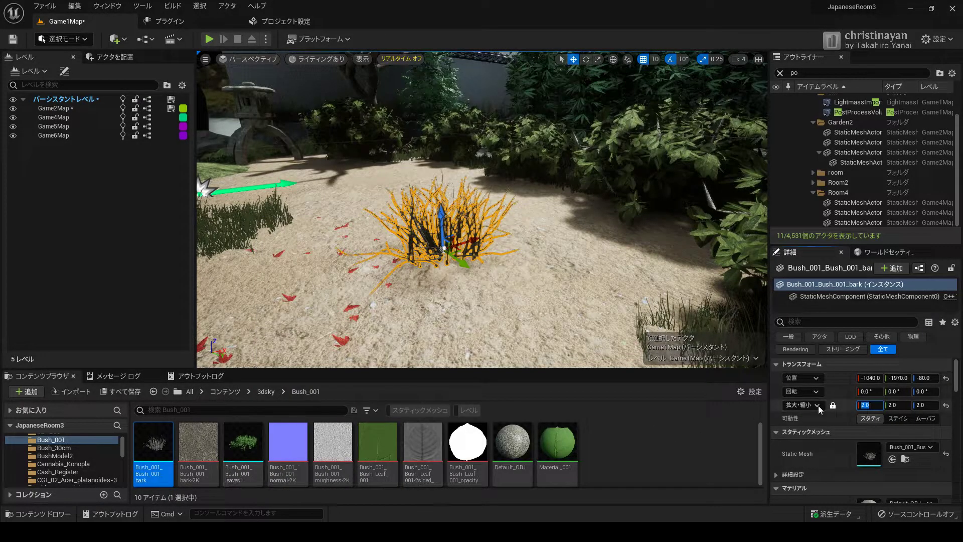
- Place the Bush_001 leaves mesh, scale it to 2.0, and clear the actor search filter
{"action": "left_click_drag", "start_coordinate": [243, 441], "coordinate": [444, 243]}
{"action": "left_click", "coordinate": [870, 405]}
{"action": "type", "text": "2"}
{"action": "key", "text": "Return"}
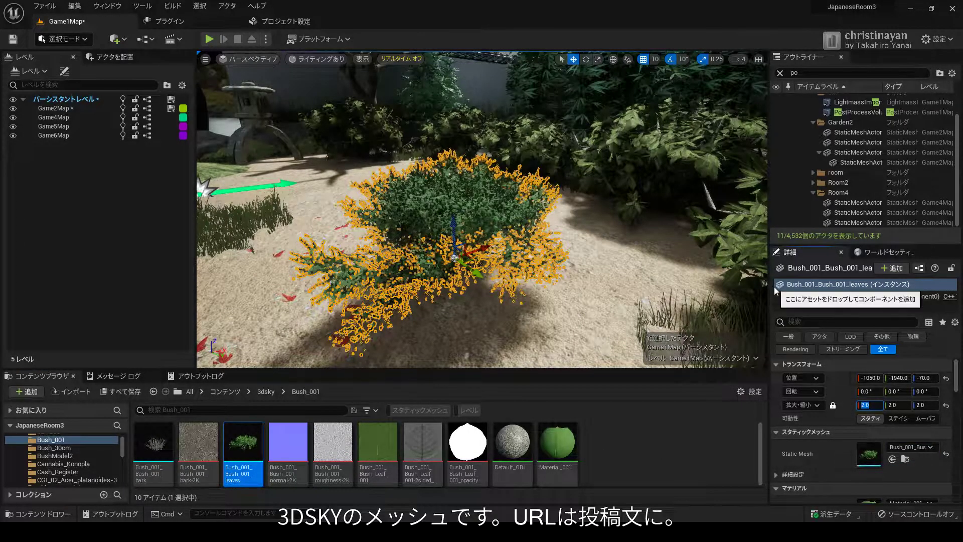
{"action": "left_click", "coordinate": [781, 74]}
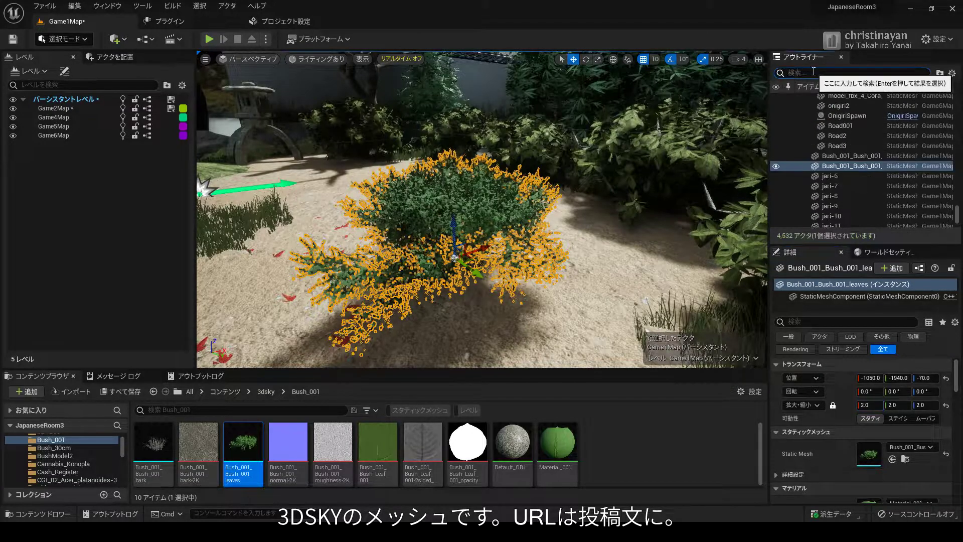
- Attach the bark actor under the leaves bush and reset its location offset to zero
{"action": "left_click", "coordinate": [841, 158]}
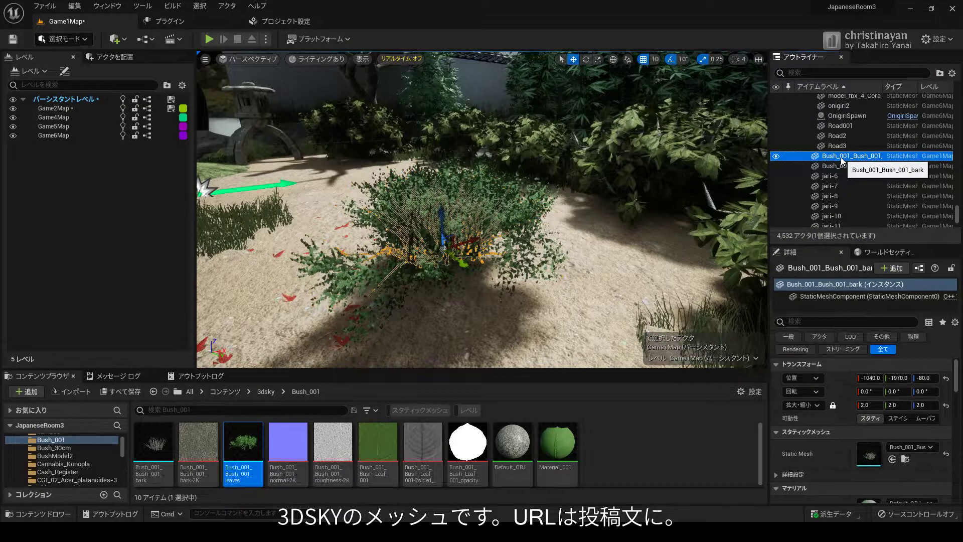
{"action": "left_click", "coordinate": [839, 166]}
{"action": "left_click_drag", "start_coordinate": [839, 159], "coordinate": [839, 166]}
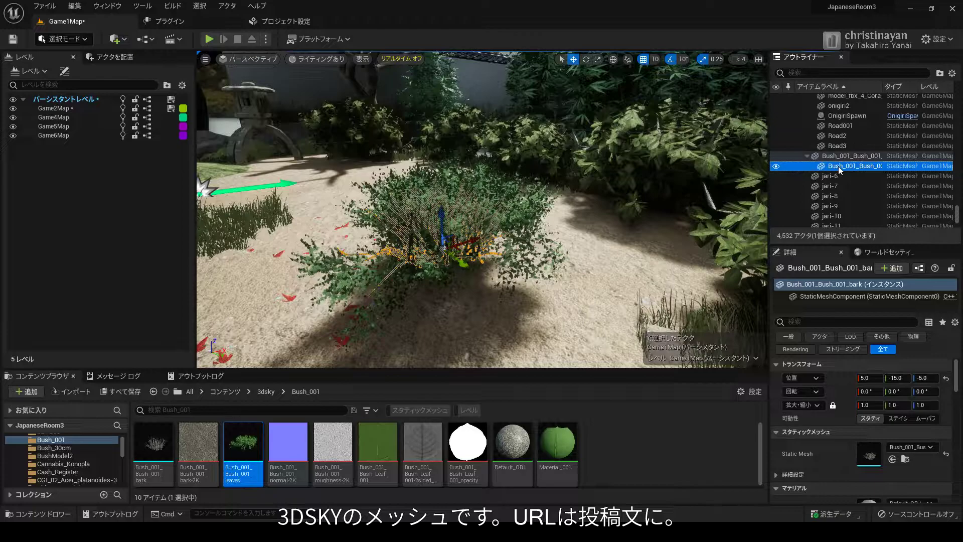
{"action": "left_click", "coordinate": [946, 378]}
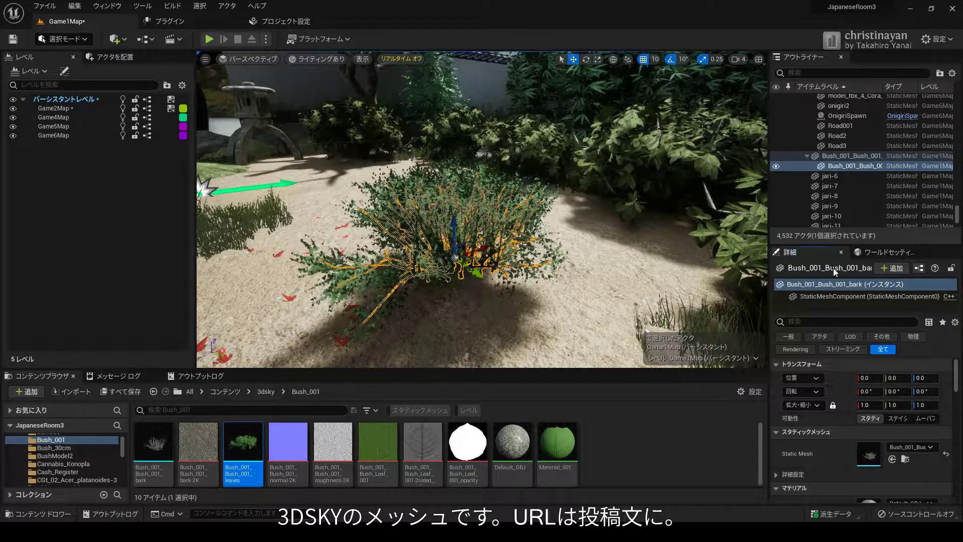
- Lower the leaves bush into the ground to Z -80 and save the levels
{"action": "left_click", "coordinate": [847, 156]}
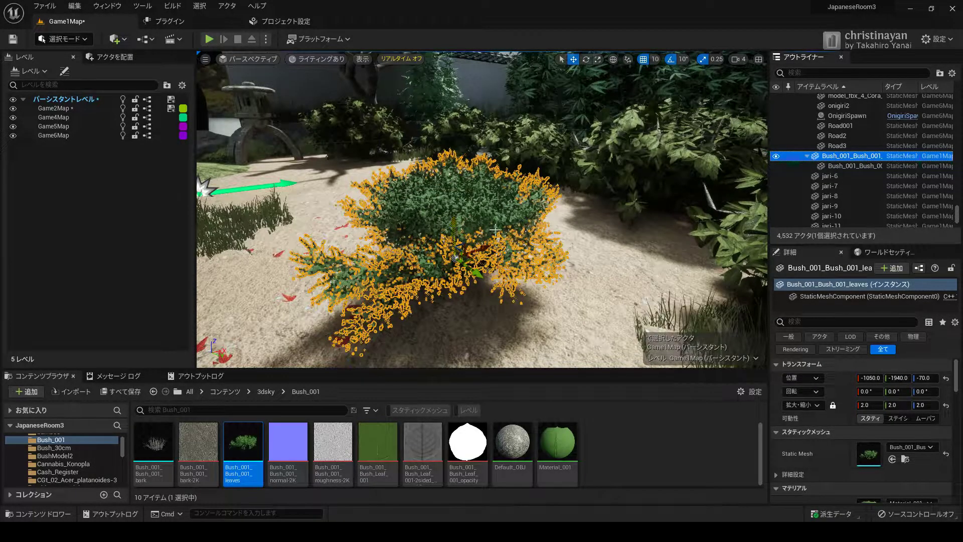
{"action": "key", "text": "f"}
{"action": "left_click_drag", "start_coordinate": [481, 211], "coordinate": [481, 216], "text": "alt"}
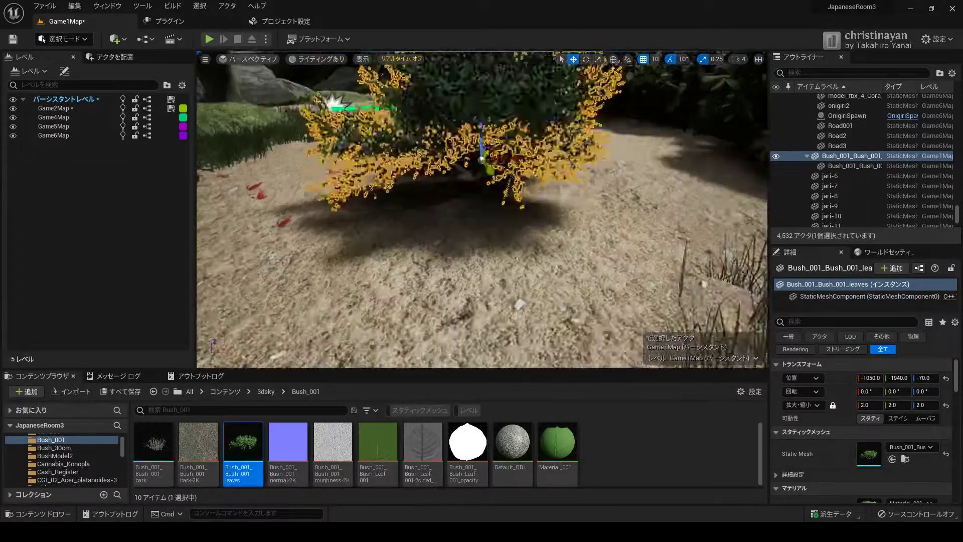
{"action": "left_click_drag", "start_coordinate": [472, 191], "coordinate": [472, 200]}
{"action": "left_click", "coordinate": [472, 211]}
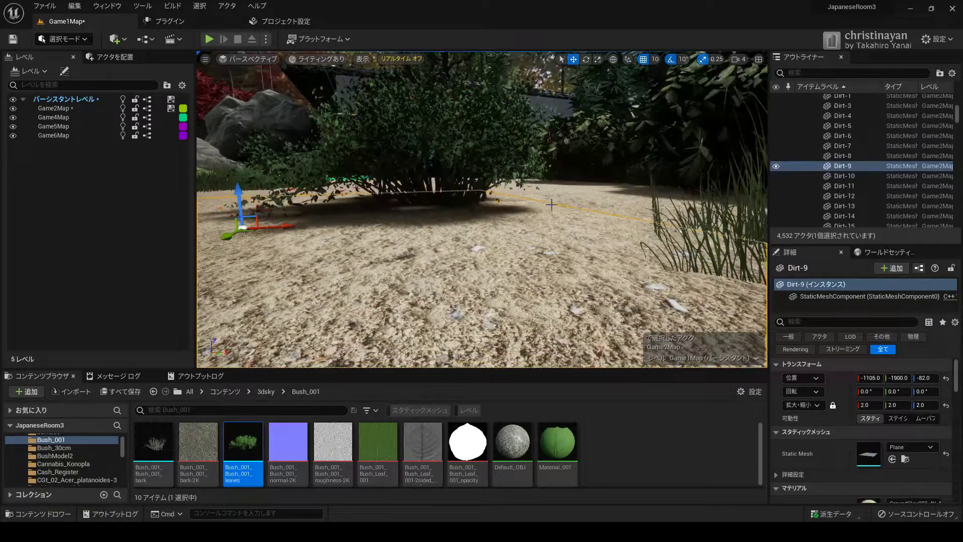
{"action": "mouse_move", "coordinate": [473, 211]}
{"action": "left_mouse_down", "text": "alt"}
{"action": "mouse_move", "coordinate": [473, 191]}
{"action": "mouse_move", "coordinate": [473, 211]}
{"action": "left_mouse_up", "text": "alt"}
{"action": "key", "text": "ctrl+s"}
- Open the Material_001 material for editing
{"action": "left_click", "coordinate": [561, 452]}
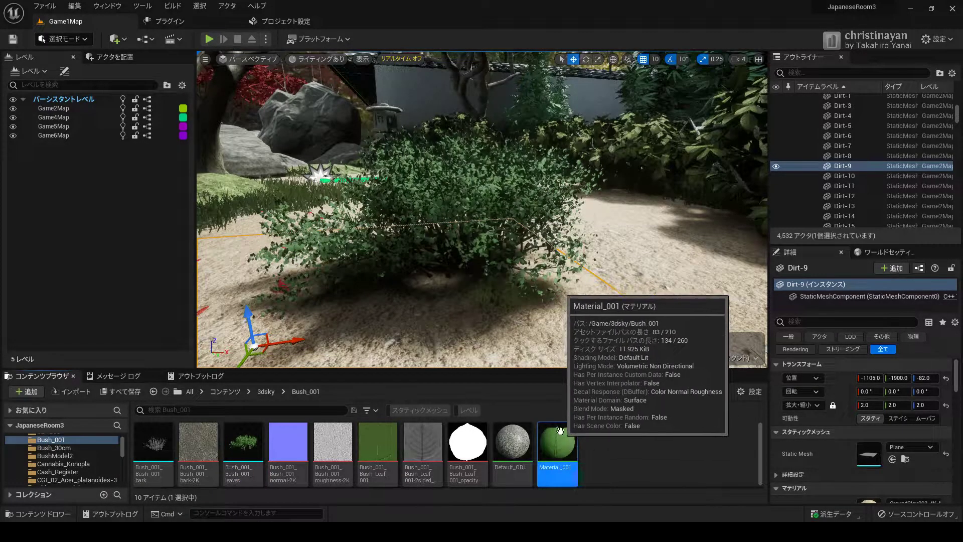
{"action": "right_click", "coordinate": [558, 457]}
{"action": "key", "text": "Escape"}
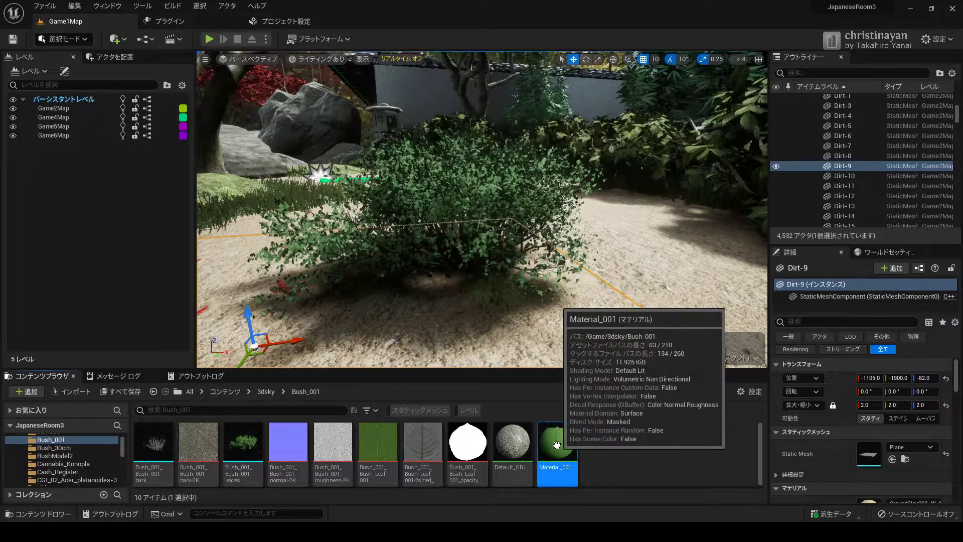
{"action": "double_click", "coordinate": [557, 445]}
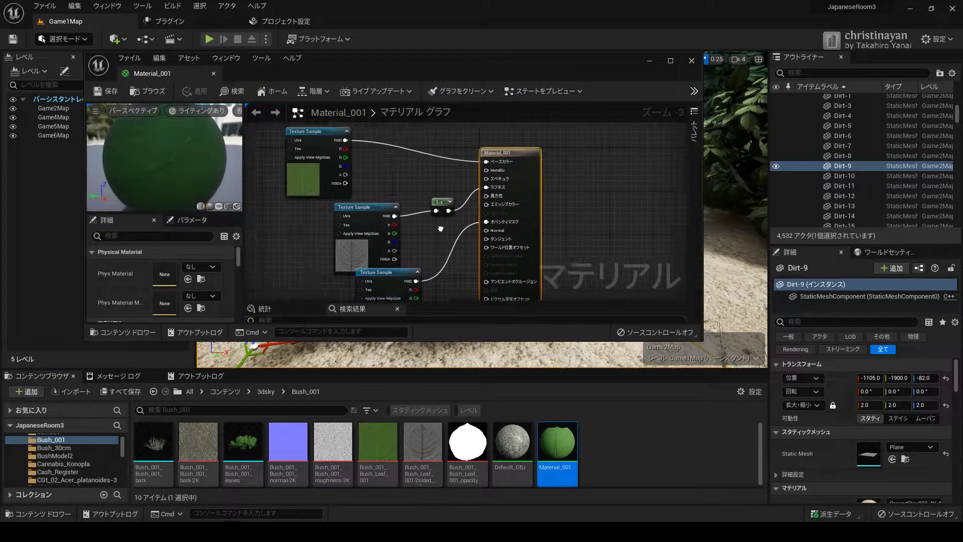
- Maximize the material editor and add a Vertex Color node to the graph
{"action": "double_click", "coordinate": [406, 75]}
{"action": "scroll", "coordinate": [508, 242], "scroll_direction": "up", "scroll_amount": 3}
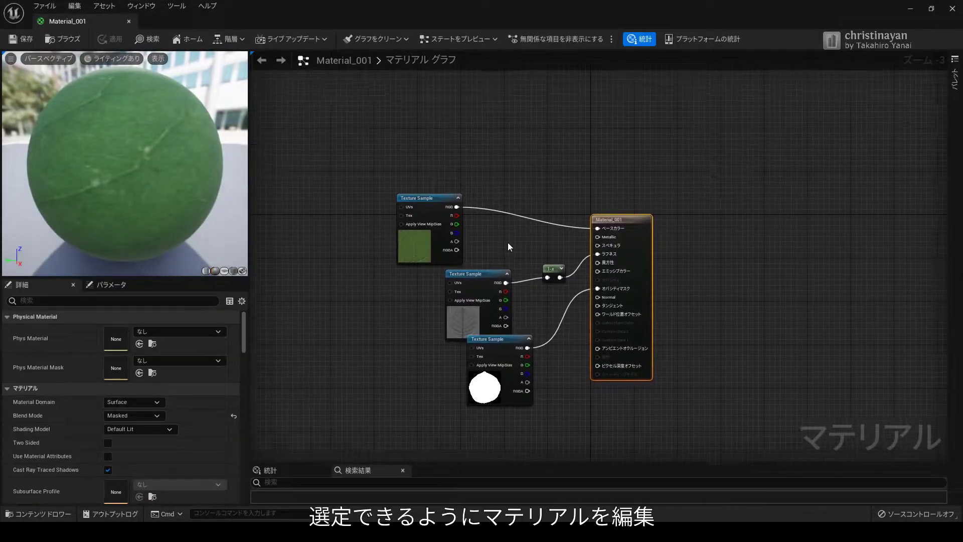
{"action": "left_click_drag", "start_coordinate": [380, 248], "coordinate": [332, 208]}
{"action": "right_click", "coordinate": [525, 129]}
{"action": "type", "text": "verte"}
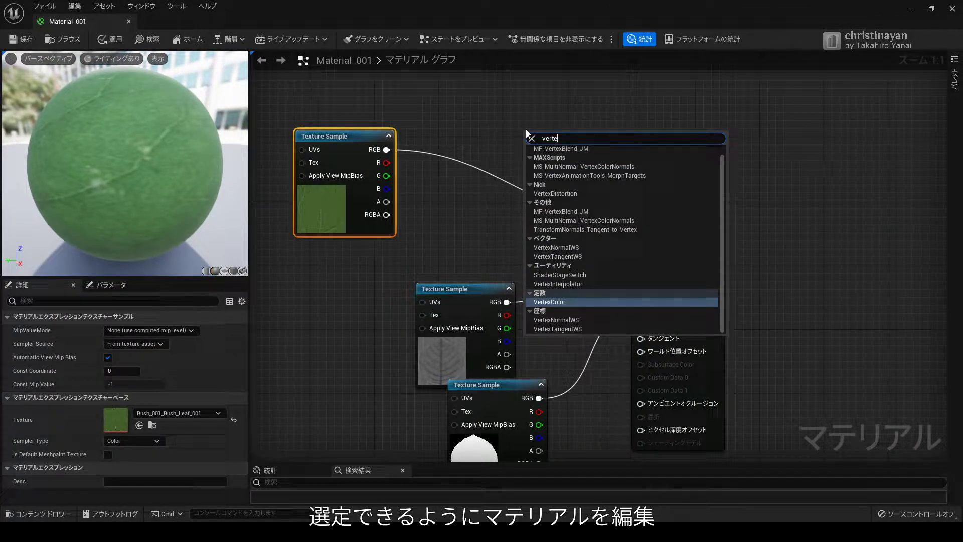
{"action": "key", "text": "Return"}
{"action": "mouse_move", "coordinate": [550, 146]}
{"action": "left_mouse_down"}
{"action": "mouse_move", "coordinate": [523, 111]}
{"action": "mouse_move", "coordinate": [468, 91]}
{"action": "left_mouse_up"}
- Rearrange the texture, 1-x, Vertex Color and output nodes to make room
{"action": "left_click_drag", "start_coordinate": [336, 212], "coordinate": [344, 211]}
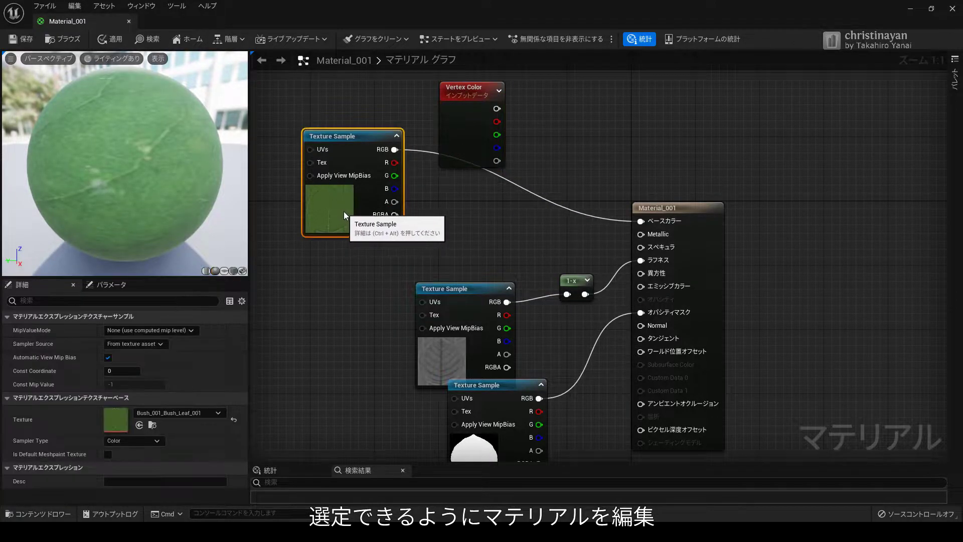
{"action": "left_click_drag", "start_coordinate": [463, 141], "coordinate": [453, 124]}
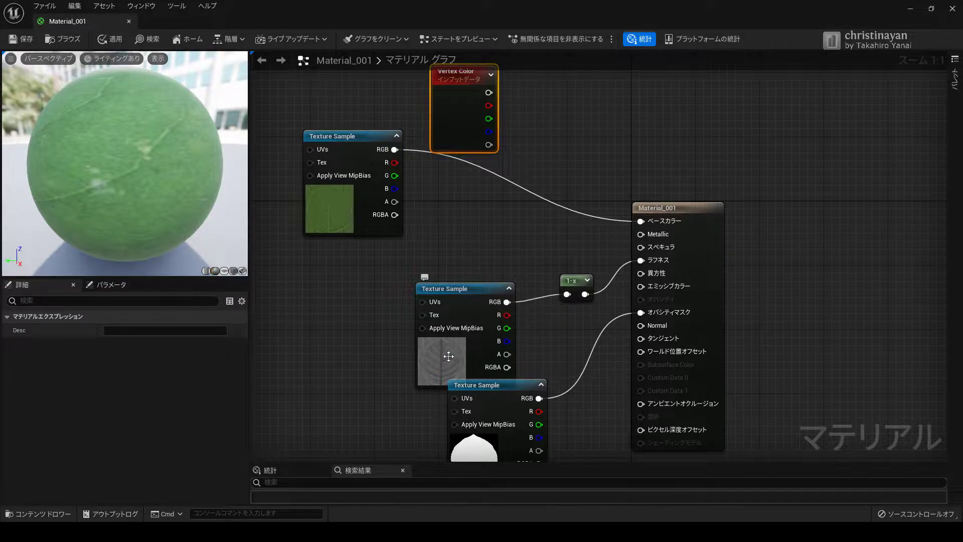
{"action": "left_click_drag", "start_coordinate": [387, 297], "coordinate": [589, 322]}
{"action": "left_click_drag", "start_coordinate": [486, 344], "coordinate": [310, 336]}
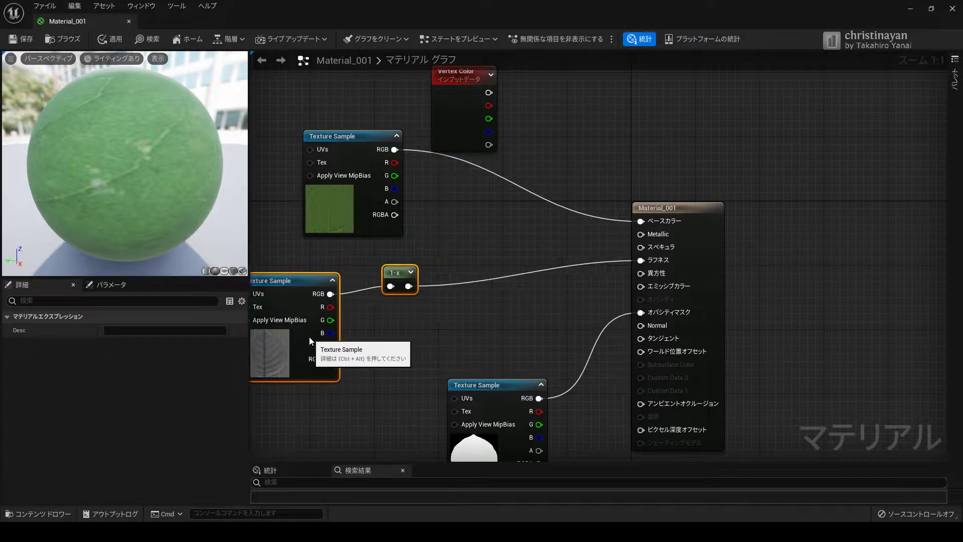
{"action": "left_click_drag", "start_coordinate": [487, 384], "coordinate": [397, 353]}
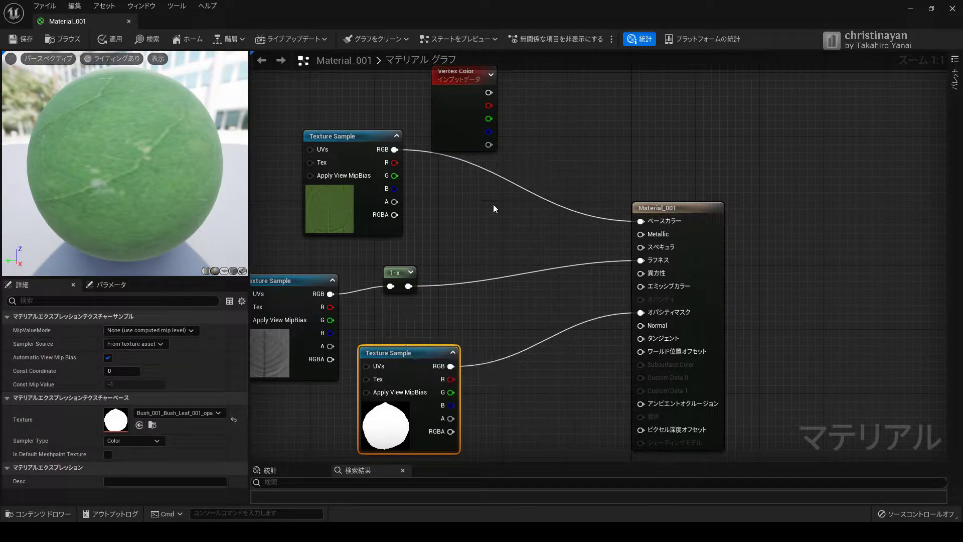
{"action": "left_click_drag", "start_coordinate": [660, 206], "coordinate": [724, 198]}
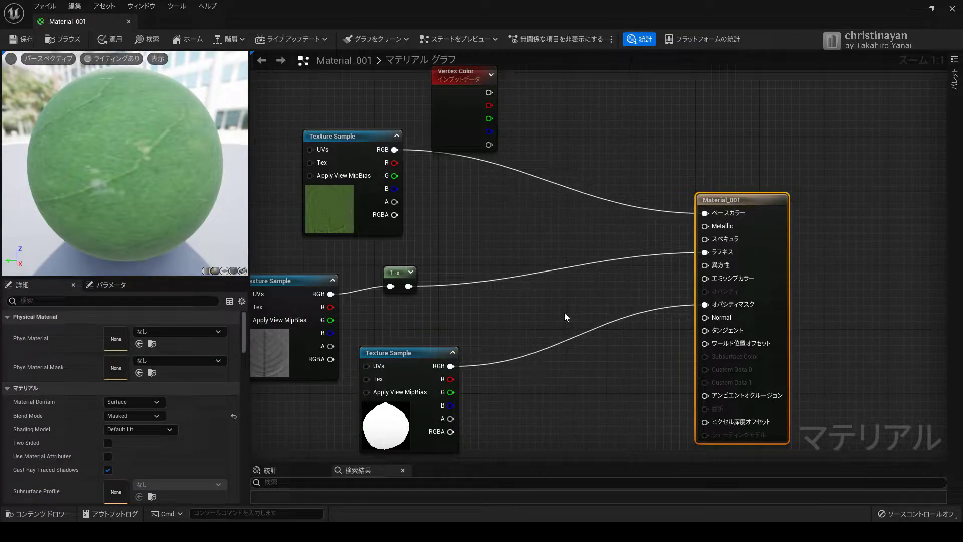
- Add a Lerp node and wire the Vertex Color red channel into its Alpha
{"action": "right_click", "coordinate": [537, 189]}
{"action": "type", "text": "lerp"}
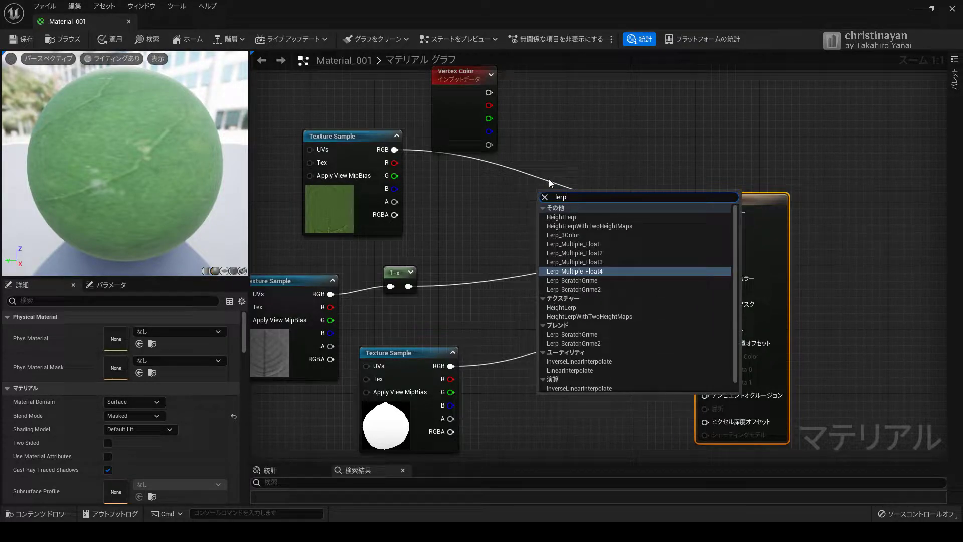
{"action": "left_click", "coordinate": [582, 363]}
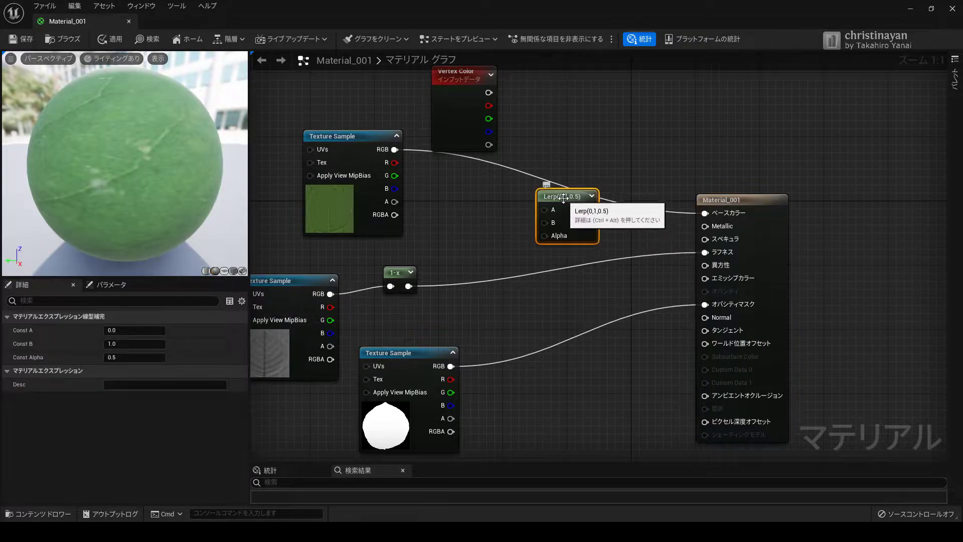
{"action": "left_click_drag", "start_coordinate": [581, 227], "coordinate": [596, 207]}
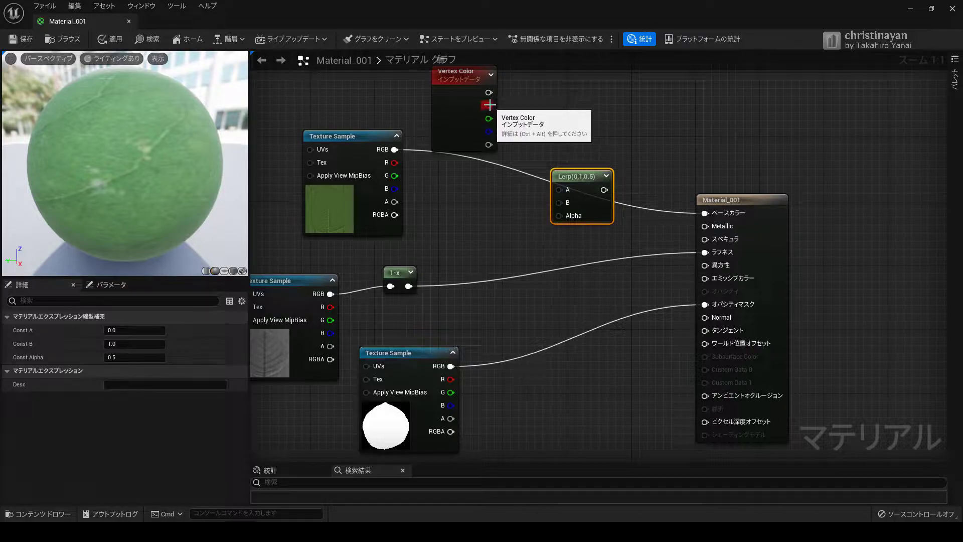
{"action": "left_click_drag", "start_coordinate": [490, 105], "coordinate": [557, 215]}
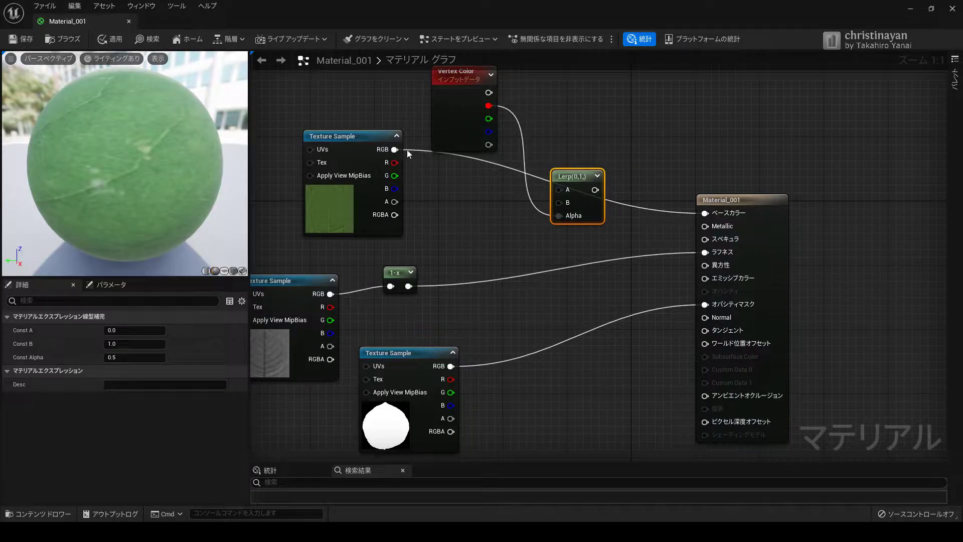
{"action": "mouse_move", "coordinate": [395, 150]}
{"action": "left_mouse_down"}
{"action": "mouse_move", "coordinate": [559, 202]}
{"action": "mouse_move", "coordinate": [705, 212]}
{"action": "left_mouse_up"}
- Restore the leaf texture to Base Color and feed the opacity texture through the Lerp into Opacity Mask
{"action": "mouse_move", "coordinate": [464, 141]}
{"action": "left_mouse_down"}
{"action": "mouse_move", "coordinate": [456, 125]}
{"action": "mouse_move", "coordinate": [440, 125]}
{"action": "left_mouse_up"}
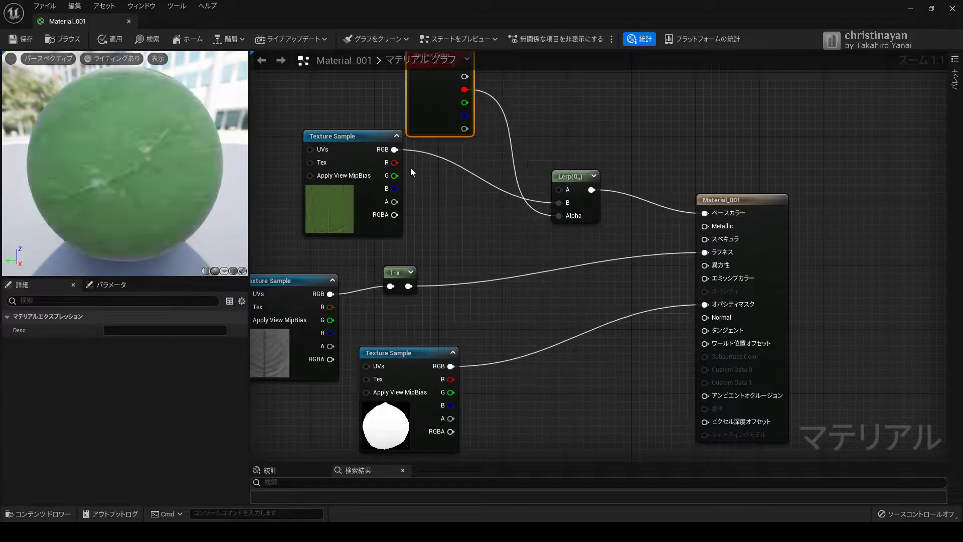
{"action": "left_click_drag", "start_coordinate": [552, 179], "coordinate": [599, 315]}
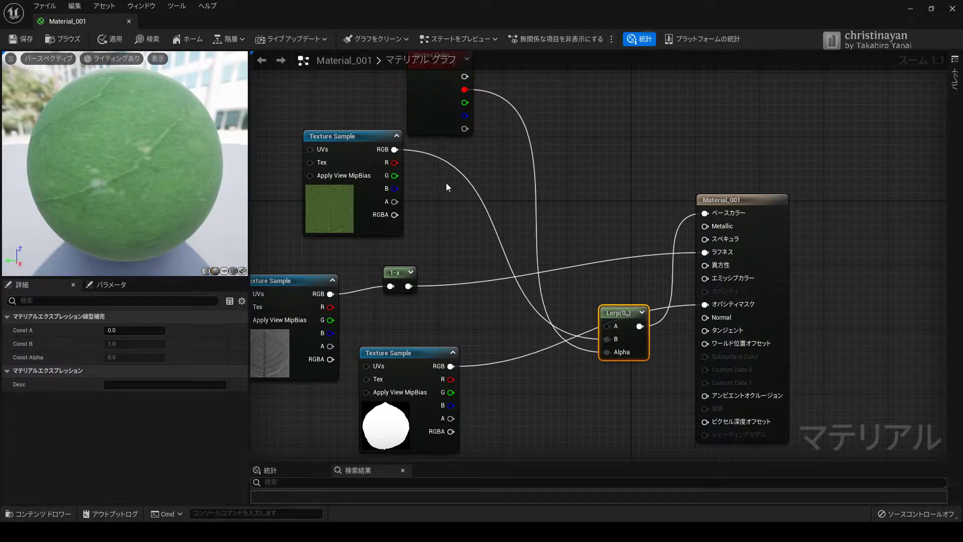
{"action": "left_click_drag", "start_coordinate": [395, 149], "coordinate": [705, 213]}
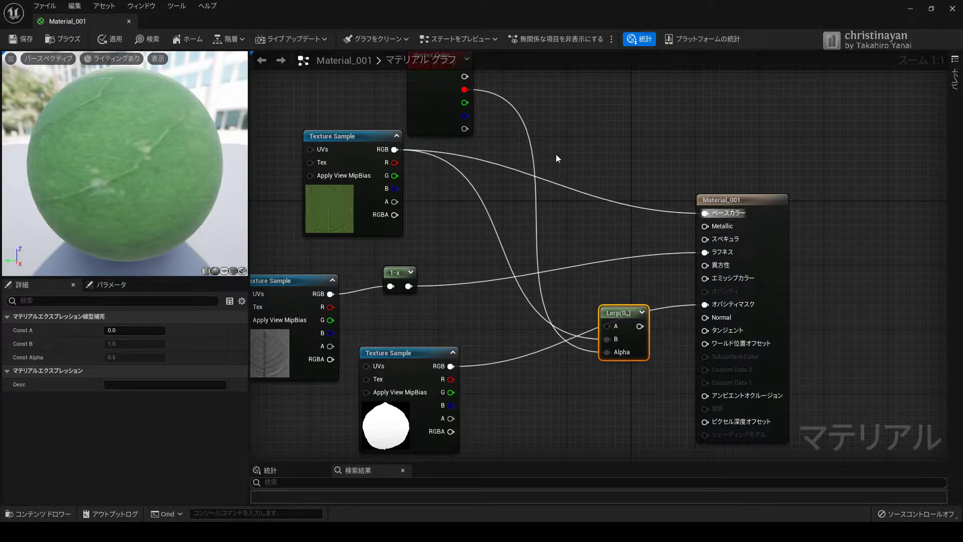
{"action": "left_click_drag", "start_coordinate": [429, 114], "coordinate": [474, 335]}
{"action": "left_click_drag", "start_coordinate": [421, 353], "coordinate": [453, 385]}
{"action": "mouse_move", "coordinate": [485, 327]}
{"action": "left_mouse_down"}
{"action": "mouse_move", "coordinate": [460, 336]}
{"action": "mouse_move", "coordinate": [607, 352]}
{"action": "left_mouse_up"}
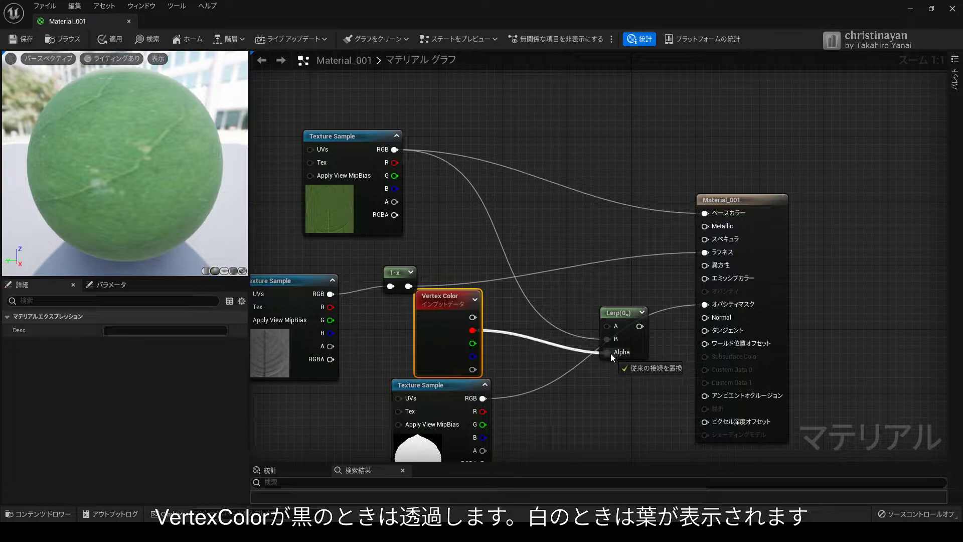
{"action": "mouse_move", "coordinate": [494, 398]}
{"action": "left_mouse_down"}
{"action": "mouse_move", "coordinate": [607, 339]}
{"action": "mouse_move", "coordinate": [705, 304]}
{"action": "left_mouse_up"}
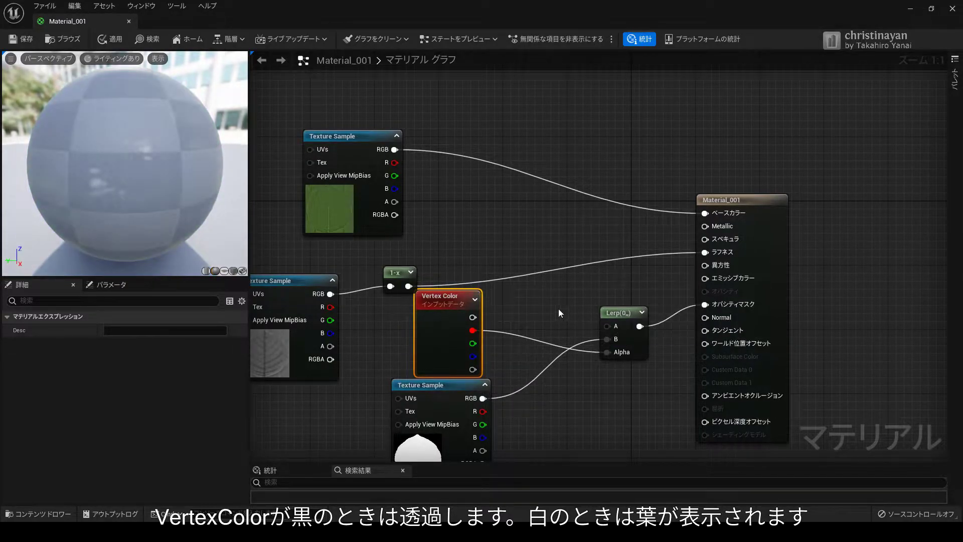
- Connect a constant 0 to the Lerp's A input and apply the material
{"action": "left_click", "coordinate": [537, 294]}
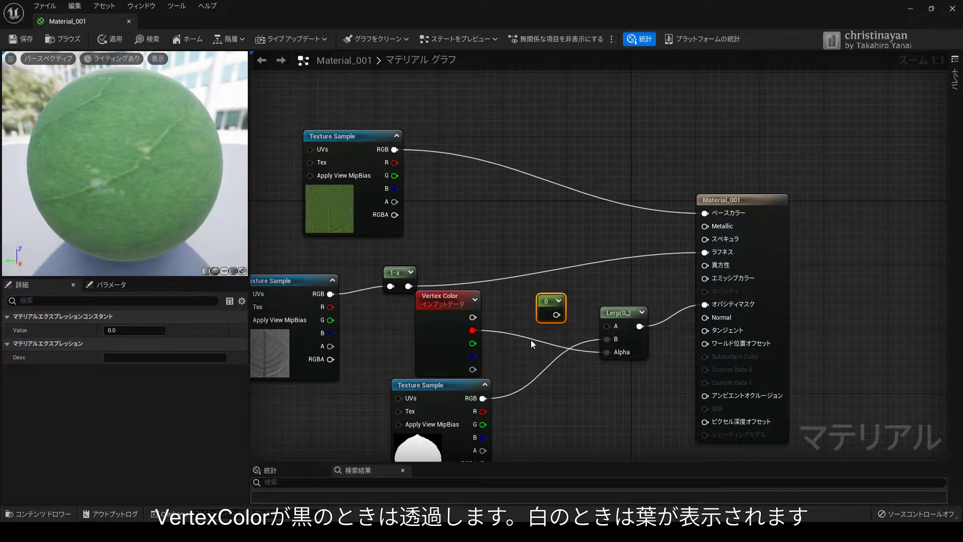
{"action": "left_click_drag", "start_coordinate": [553, 315], "coordinate": [607, 326]}
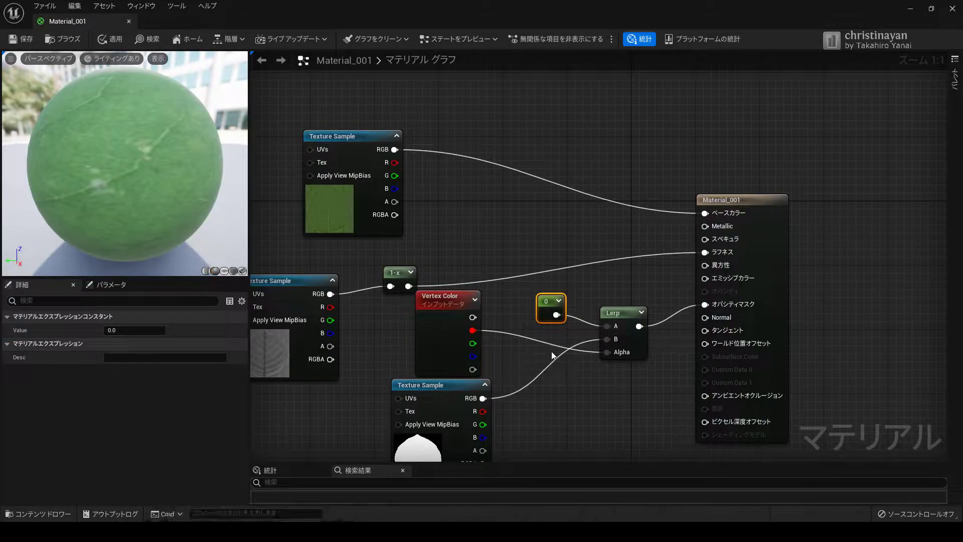
{"action": "left_click_drag", "start_coordinate": [134, 171], "coordinate": [100, 173]}
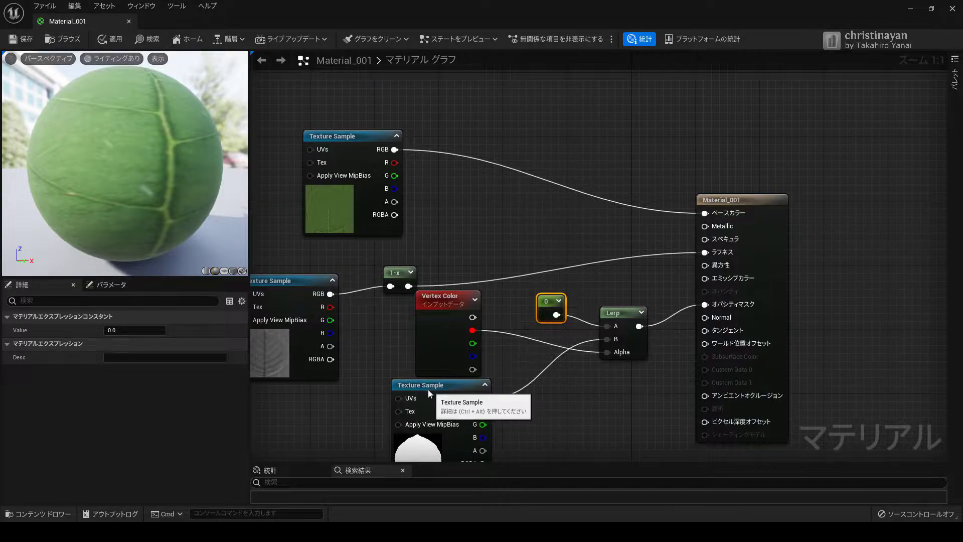
{"action": "left_click_drag", "start_coordinate": [428, 390], "coordinate": [421, 392]}
{"action": "mouse_move", "coordinate": [159, 218]}
{"action": "left_mouse_down"}
{"action": "mouse_move", "coordinate": [121, 216]}
{"action": "mouse_move", "coordinate": [101, 166]}
{"action": "left_mouse_up"}
{"action": "left_click", "coordinate": [114, 35]}
- Tidy the nodes, comment the Lerp that black hides and white shows leaves, and save
{"action": "left_click_drag", "start_coordinate": [305, 253], "coordinate": [370, 303]}
{"action": "left_click_drag", "start_coordinate": [283, 203], "coordinate": [407, 300]}
{"action": "left_click_drag", "start_coordinate": [285, 301], "coordinate": [325, 261]}
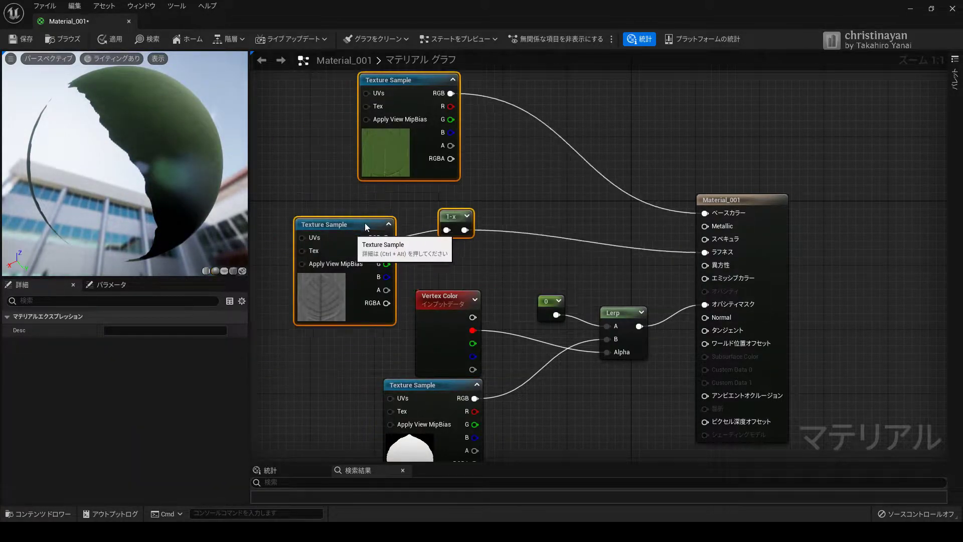
{"action": "left_click", "coordinate": [608, 312]}
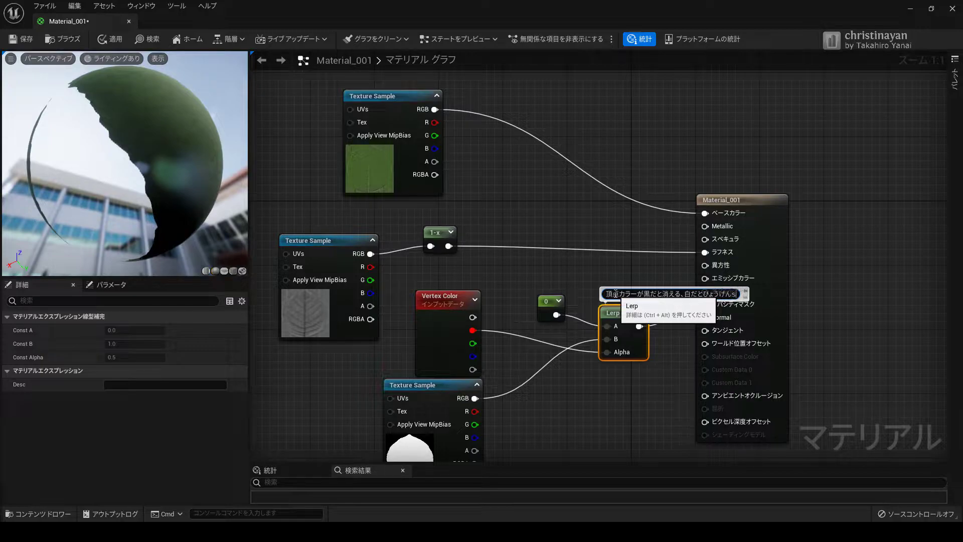
{"action": "type", "text": "表現される"}
{"action": "key", "text": "Return"}
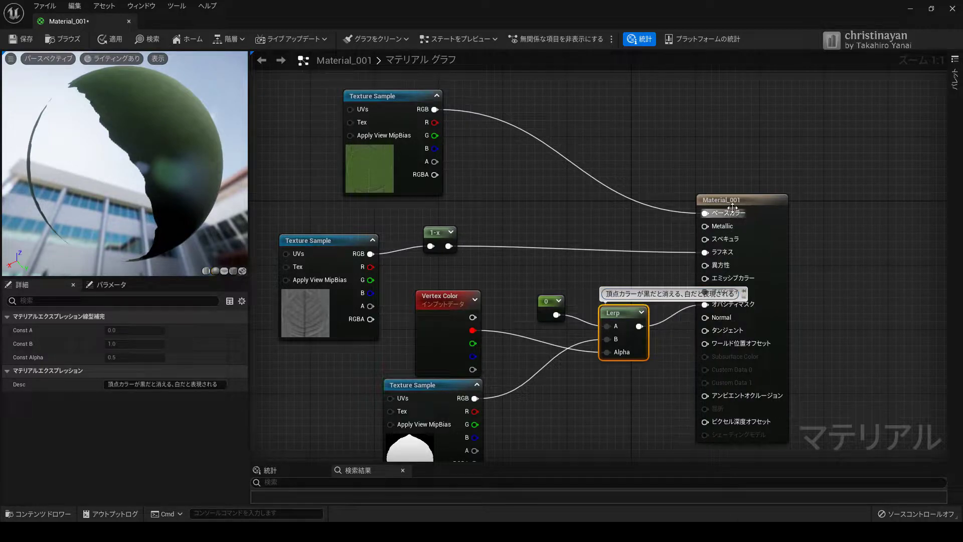
{"action": "left_click_drag", "start_coordinate": [773, 213], "coordinate": [835, 171]}
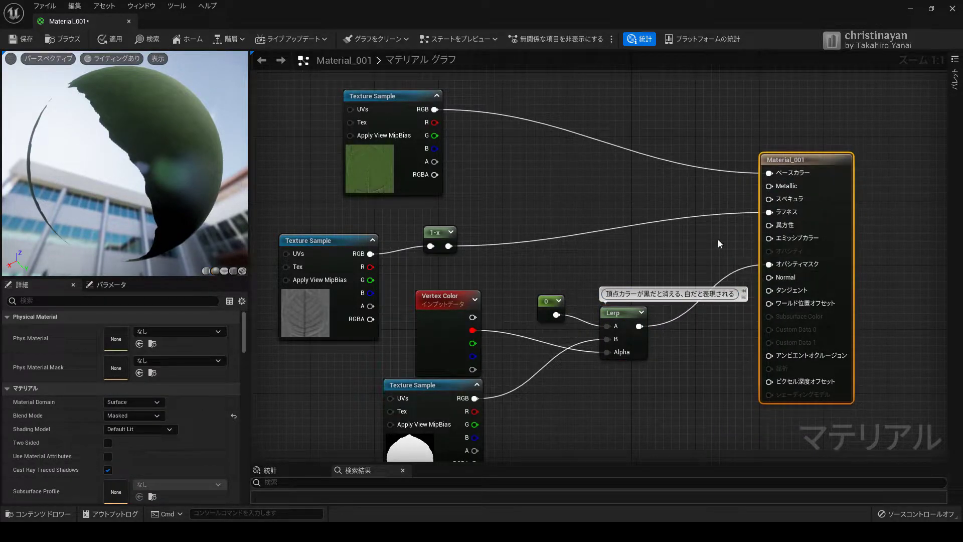
{"action": "key", "text": "ctrl+s"}
- Close the material editor, accepting its changes, and show the Place Actors panel in the level
{"action": "left_click", "coordinate": [953, 10]}
{"action": "left_click", "coordinate": [476, 290]}
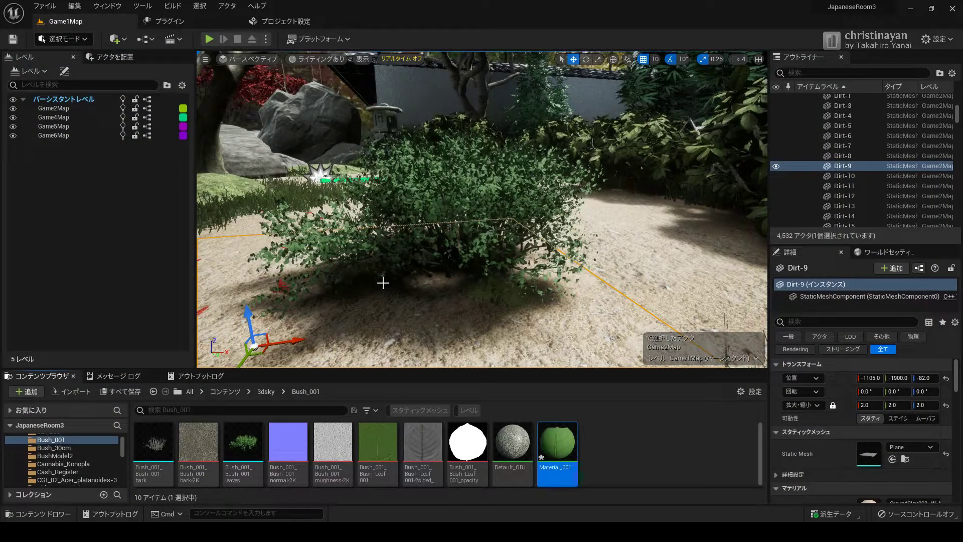
{"action": "left_click", "coordinate": [490, 202]}
{"action": "left_click", "coordinate": [667, 245]}
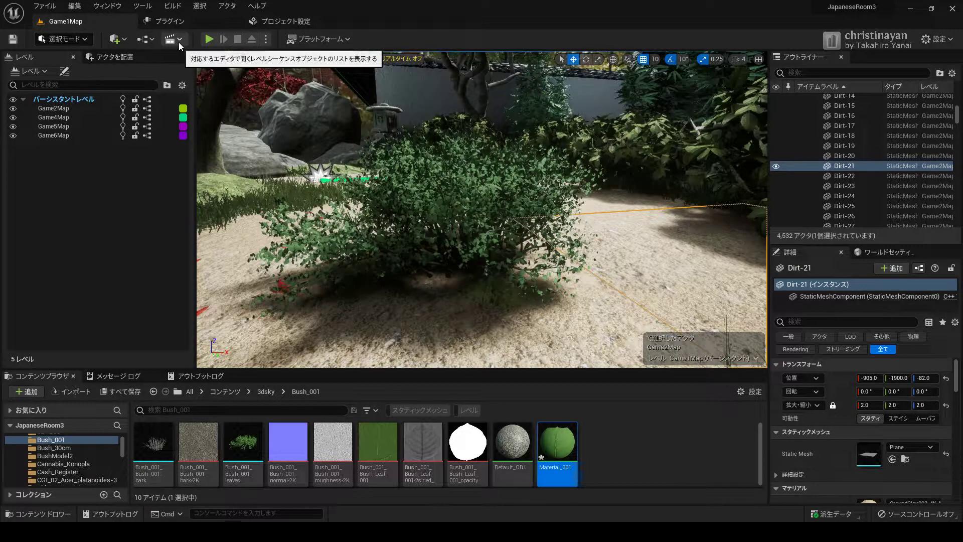
{"action": "left_click", "coordinate": [156, 44]}
{"action": "left_click", "coordinate": [156, 43]}
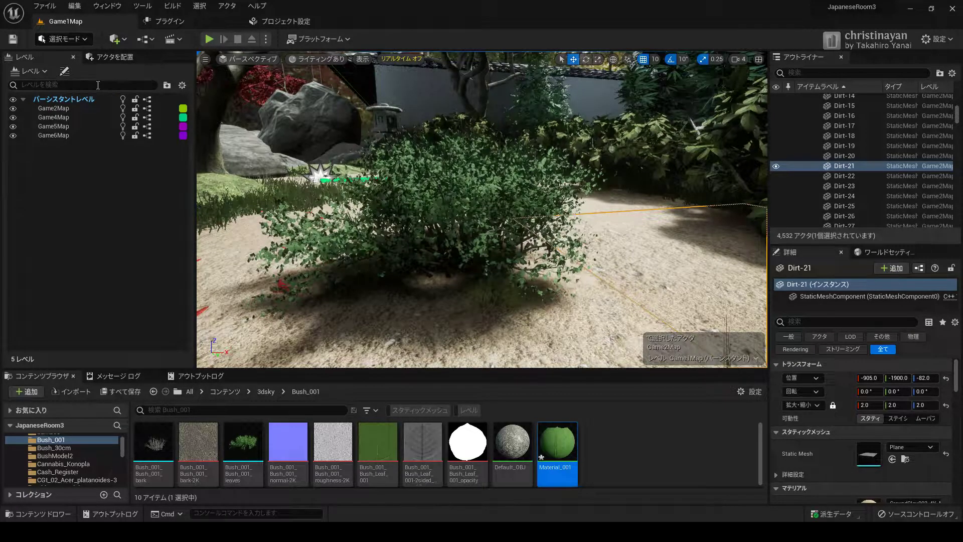
{"action": "left_click", "coordinate": [113, 57]}
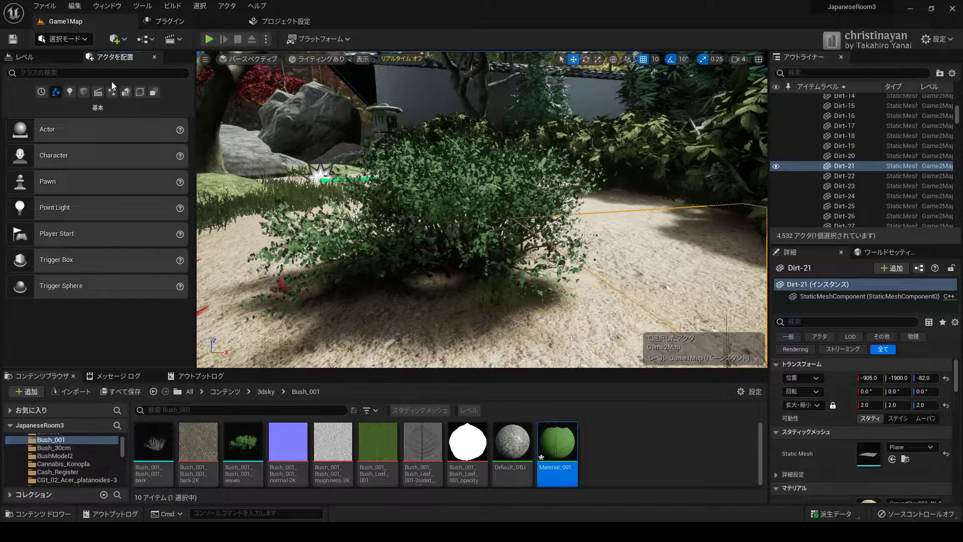
- Switch to Mesh Paint mode with the vertex Paint brush and edit its brush size
{"action": "left_click", "coordinate": [86, 42]}
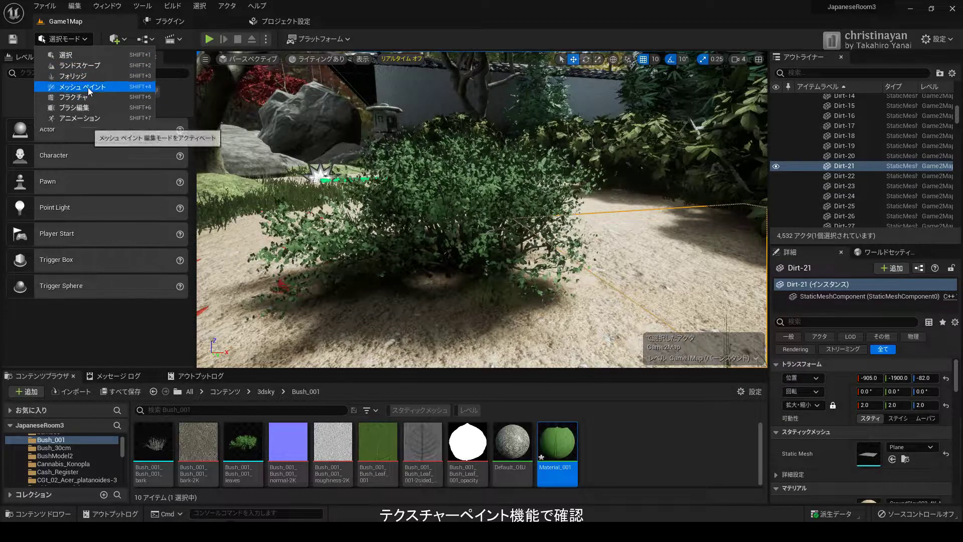
{"action": "left_click", "coordinate": [88, 88]}
{"action": "left_click", "coordinate": [45, 106]}
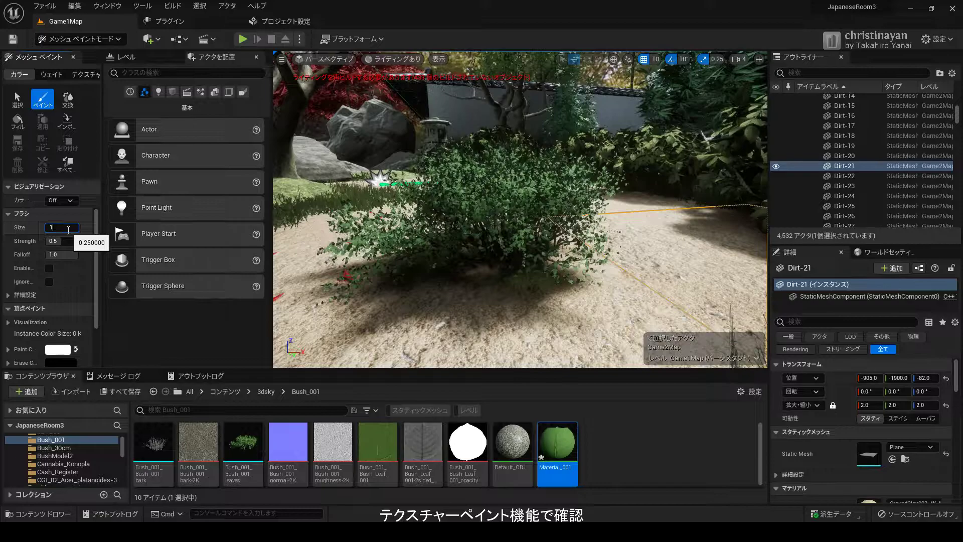
{"action": "key", "text": "Return"}
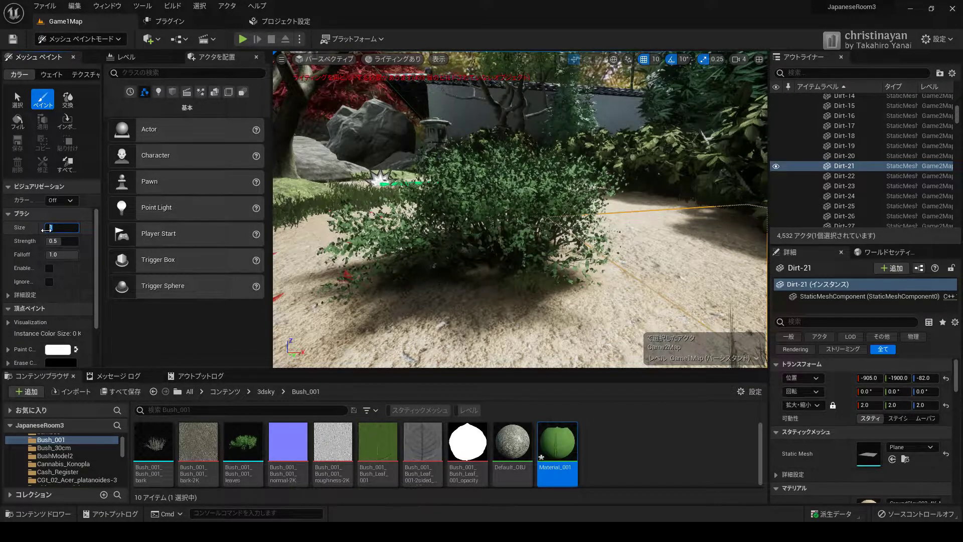
{"action": "type", "text": "64"}
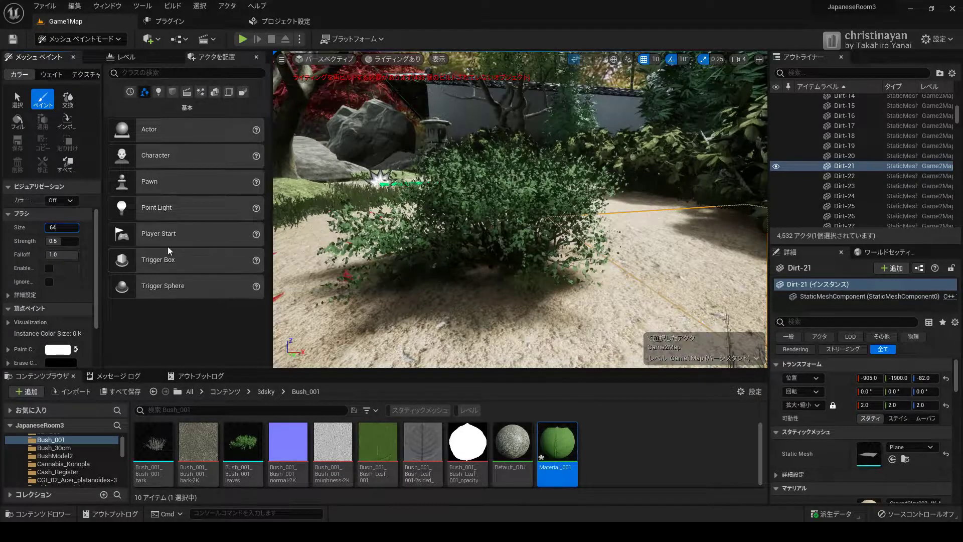
- Dock the Mesh Paint settings panel beside the Levels and Place Actors panels
{"action": "mouse_move", "coordinate": [51, 56]}
{"action": "left_mouse_down"}
{"action": "mouse_move", "coordinate": [179, 64]}
{"action": "mouse_move", "coordinate": [86, 118]}
{"action": "left_mouse_up"}
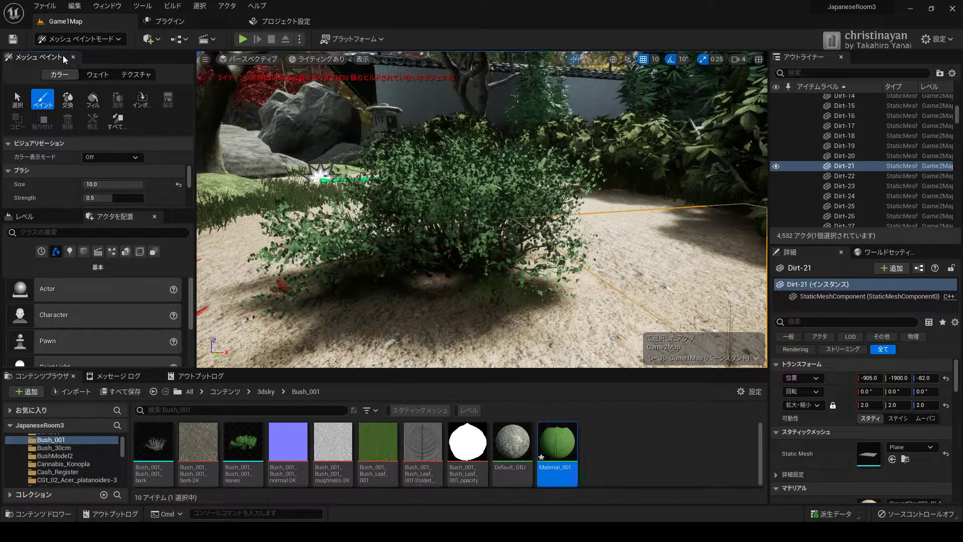
{"action": "mouse_move", "coordinate": [53, 64]}
{"action": "left_mouse_down"}
{"action": "mouse_move", "coordinate": [157, 96]}
{"action": "mouse_move", "coordinate": [167, 140]}
{"action": "left_mouse_up"}
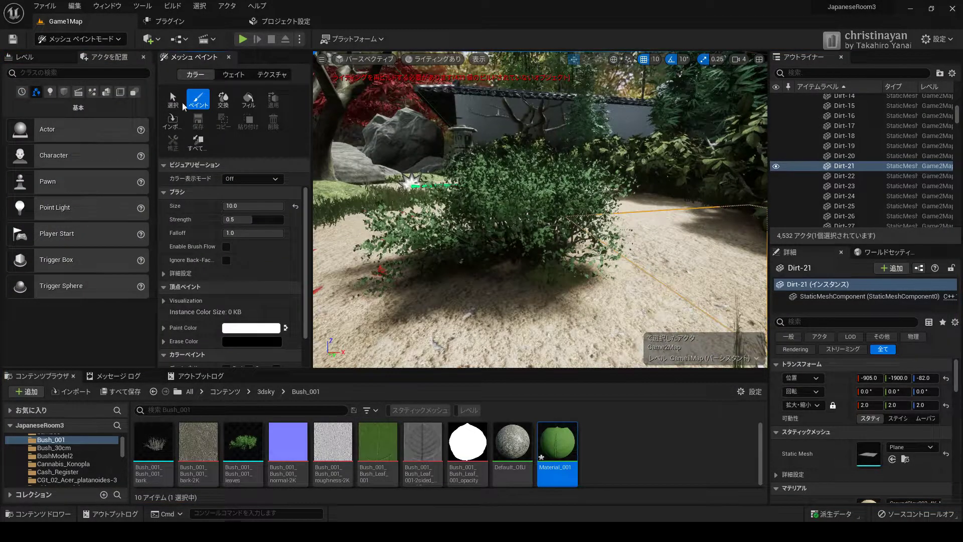
{"action": "left_click_drag", "start_coordinate": [186, 56], "coordinate": [121, 65]}
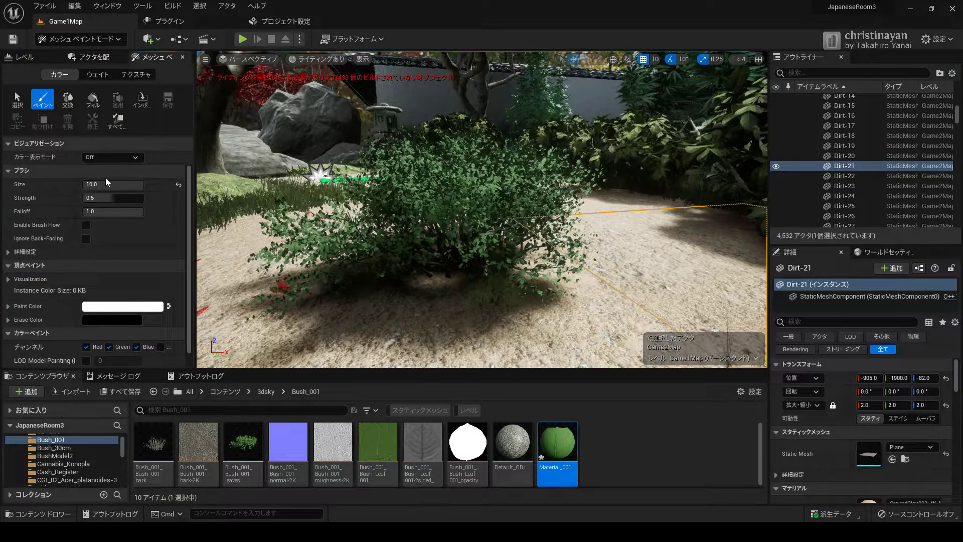
- Preview the vertex colours in RGB, then the Alpha and Green channels
{"action": "left_click", "coordinate": [113, 157]}
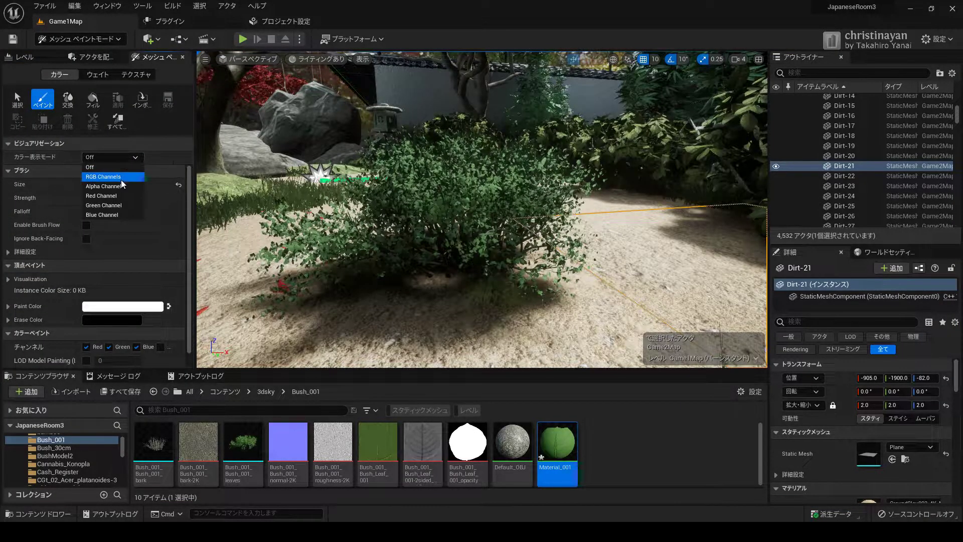
{"action": "left_click", "coordinate": [120, 180]}
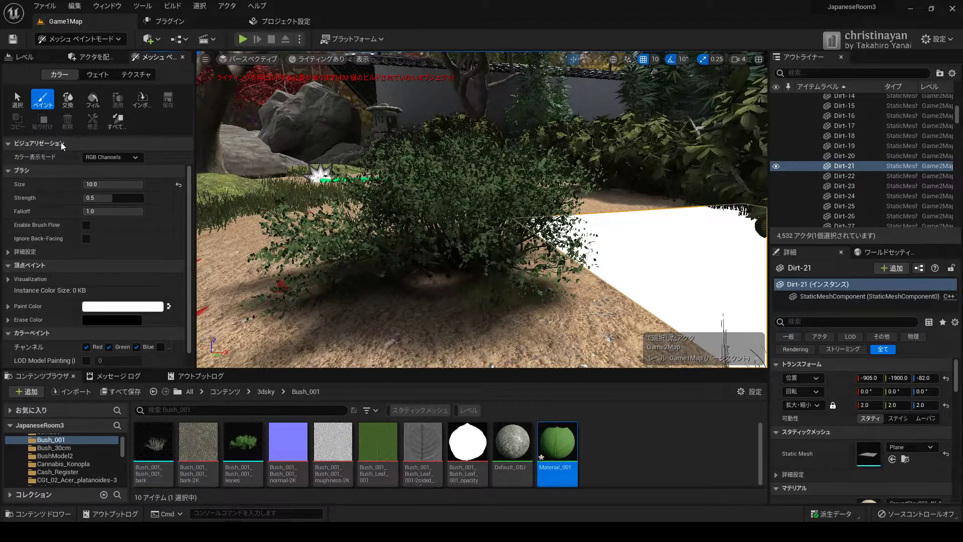
{"action": "left_click", "coordinate": [94, 156]}
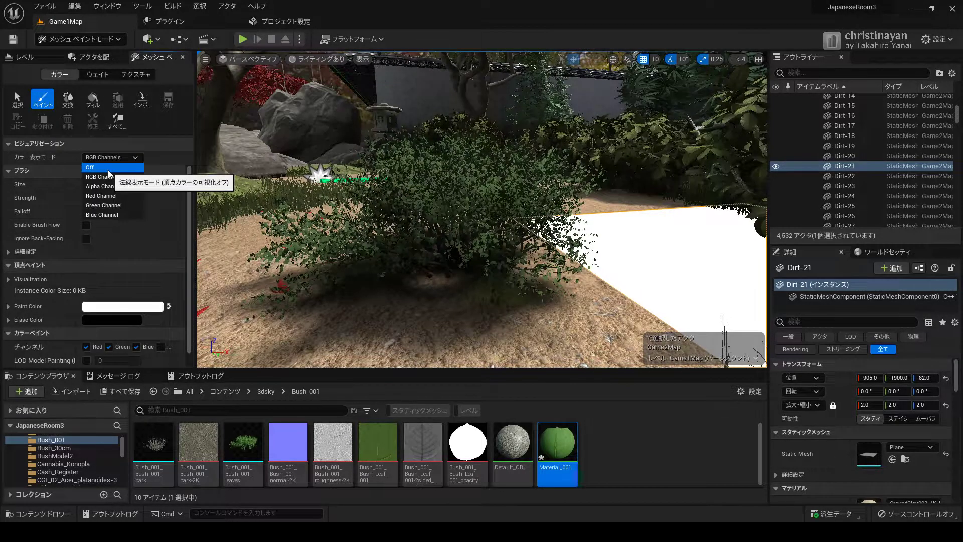
{"action": "left_click", "coordinate": [107, 186]}
{"action": "left_click", "coordinate": [111, 157]}
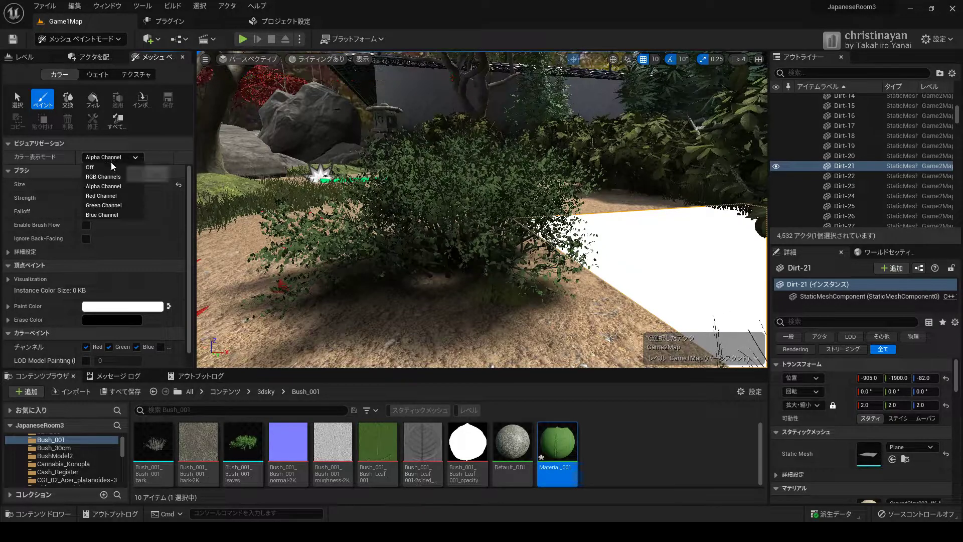
{"action": "left_click", "coordinate": [123, 201]}
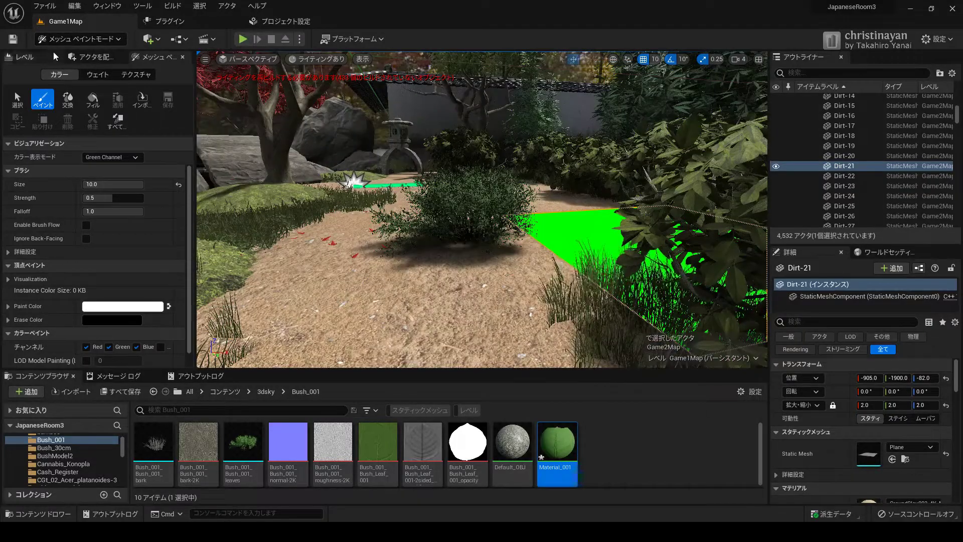
- Select the bush's leaves mesh in Select mode
{"action": "left_click", "coordinate": [27, 58]}
{"action": "left_click", "coordinate": [70, 39]}
{"action": "left_click", "coordinate": [88, 54]}
{"action": "left_click", "coordinate": [467, 210]}
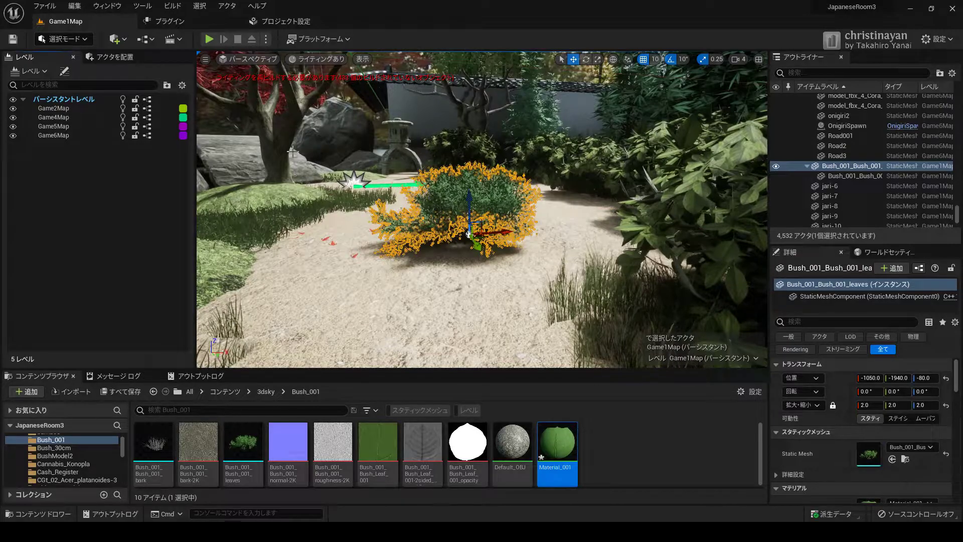
- Return to Mesh Paint with the Paint brush and turn the colour view Off
{"action": "left_click", "coordinate": [64, 39]}
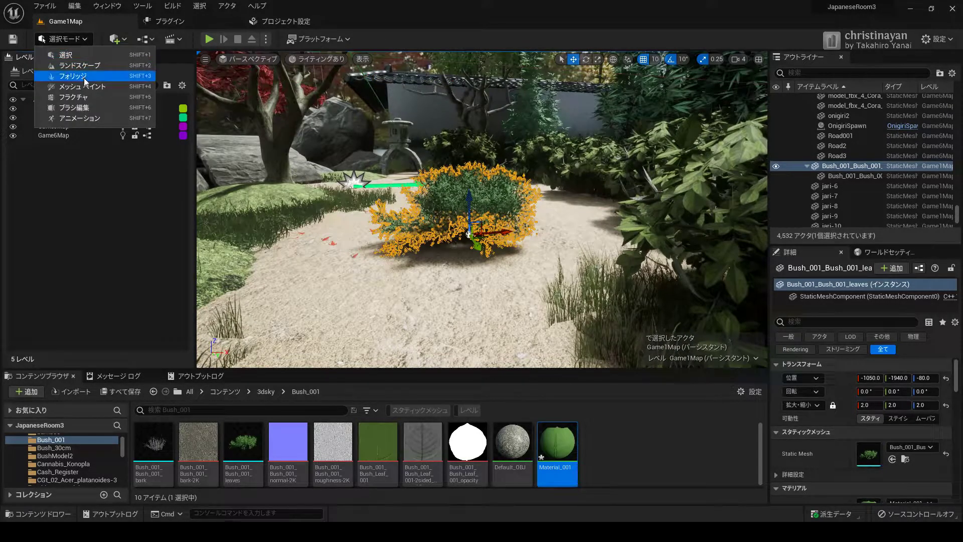
{"action": "left_click", "coordinate": [88, 92]}
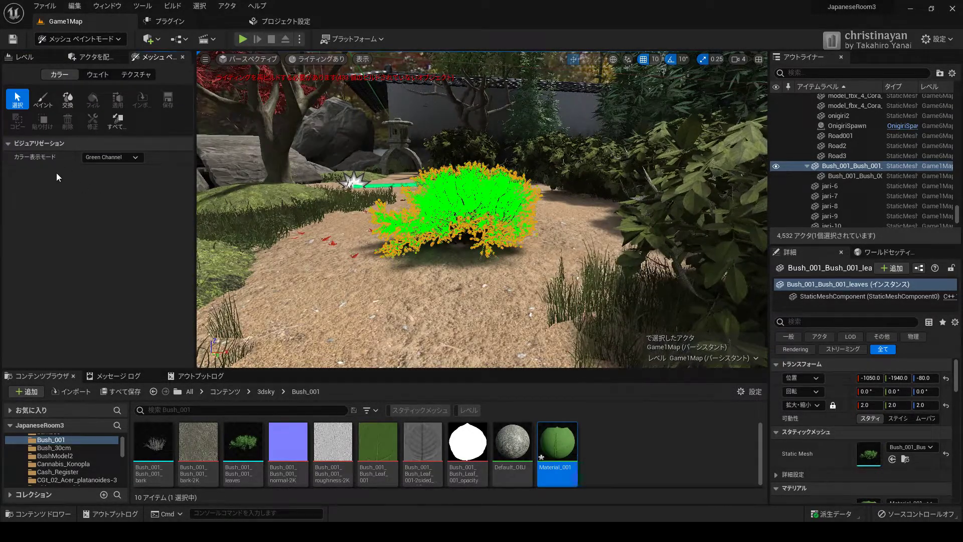
{"action": "scroll", "coordinate": [344, 217], "scroll_direction": "up", "scroll_amount": 3}
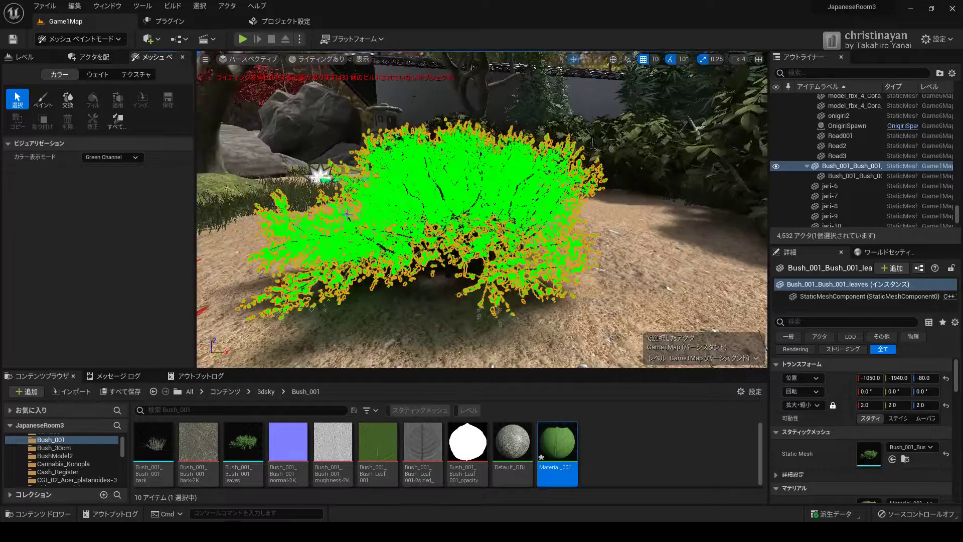
{"action": "left_click", "coordinate": [42, 99]}
{"action": "left_click", "coordinate": [113, 157]}
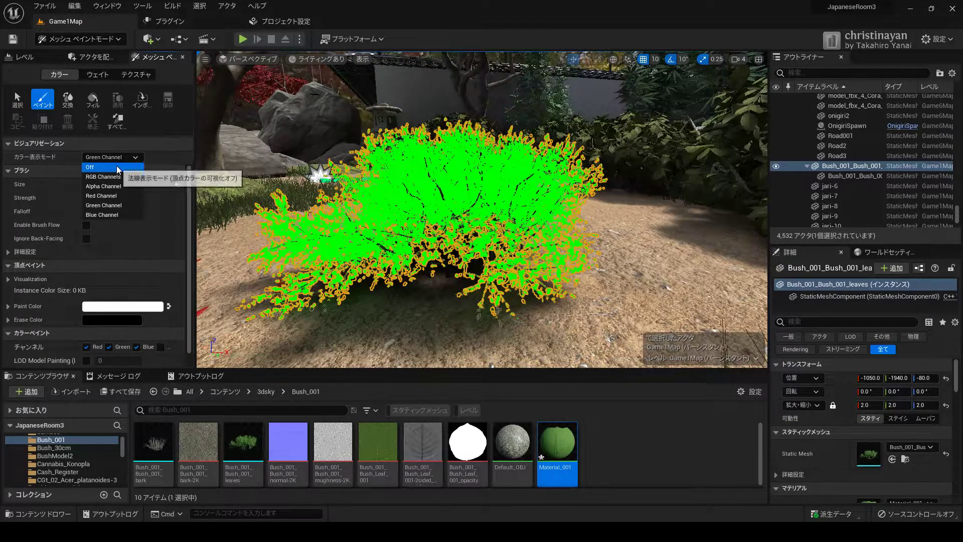
{"action": "left_click", "coordinate": [106, 167]}
{"action": "scroll", "coordinate": [101, 221], "scroll_direction": "down", "scroll_amount": 2}
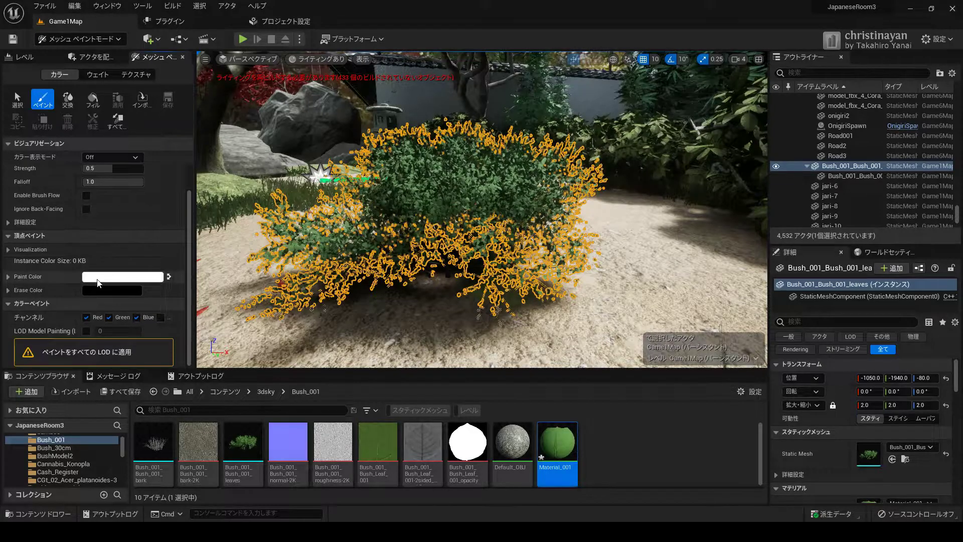
- Set the paint colour to black and paint across all of the bush's LODs
{"action": "left_click", "coordinate": [100, 276]}
{"action": "left_click_drag", "start_coordinate": [248, 375], "coordinate": [248, 402]}
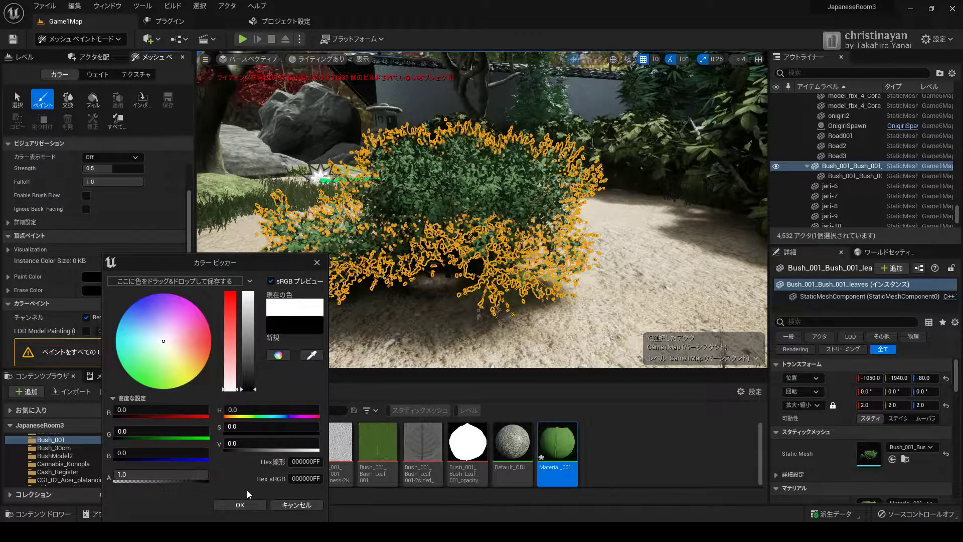
{"action": "left_click", "coordinate": [246, 505]}
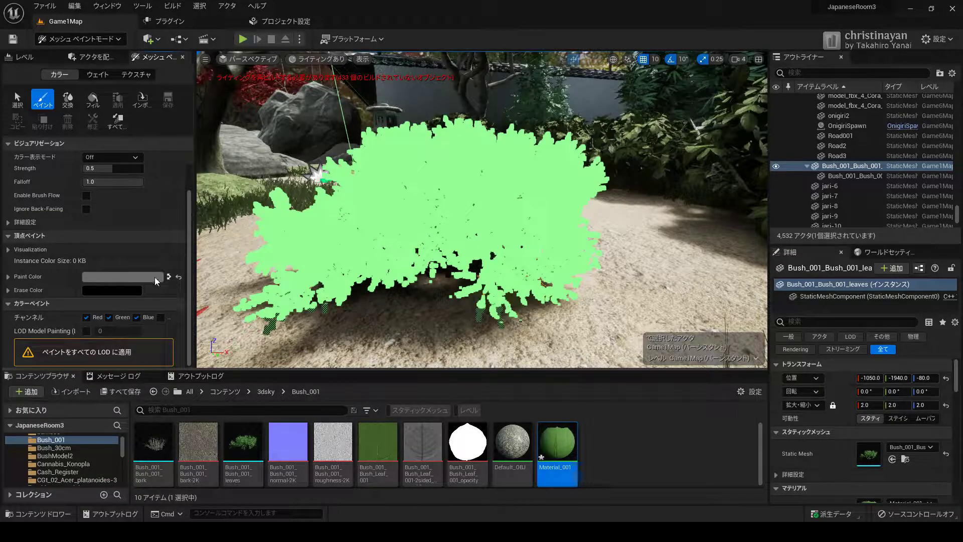
{"action": "left_click", "coordinate": [129, 354]}
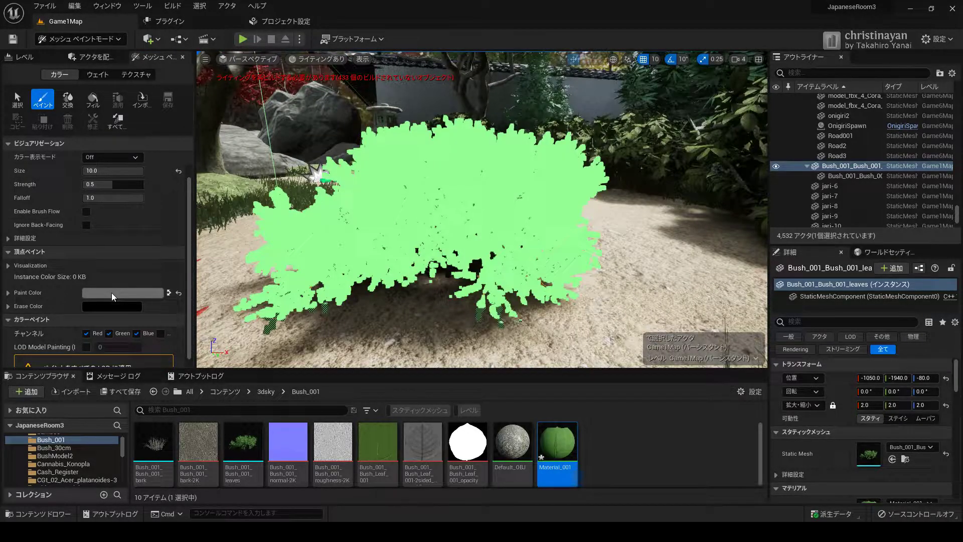
- Shrink the brush to 0.208 and paint vertex colour over the bush's left-side leaves
{"action": "left_click_drag", "start_coordinate": [94, 170], "coordinate": [20, 168]}
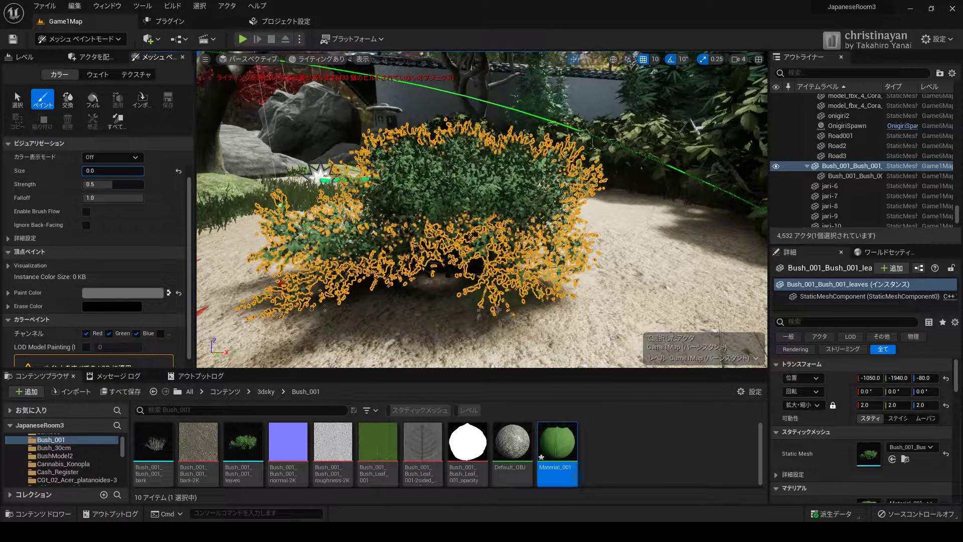
{"action": "left_click_drag", "start_coordinate": [20, 167], "coordinate": [24, 168]}
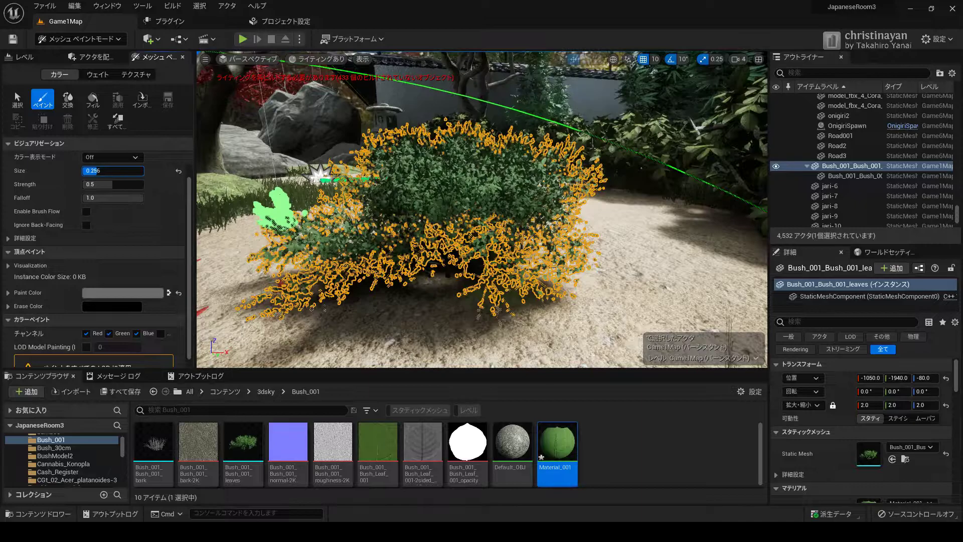
{"action": "mouse_move", "coordinate": [24, 171]}
{"action": "left_mouse_down"}
{"action": "mouse_move", "coordinate": [38, 170]}
{"action": "mouse_move", "coordinate": [23, 171]}
{"action": "left_mouse_up"}
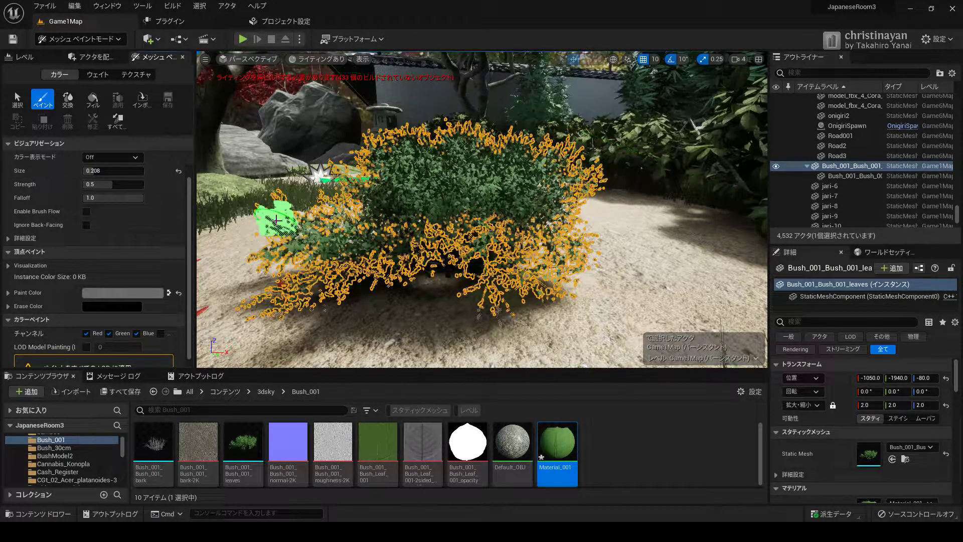
{"action": "scroll", "coordinate": [262, 320], "scroll_direction": "up", "scroll_amount": 3}
{"action": "scroll", "coordinate": [271, 320], "scroll_direction": "down", "scroll_amount": 3}
{"action": "left_click_drag", "start_coordinate": [289, 302], "coordinate": [296, 296]}
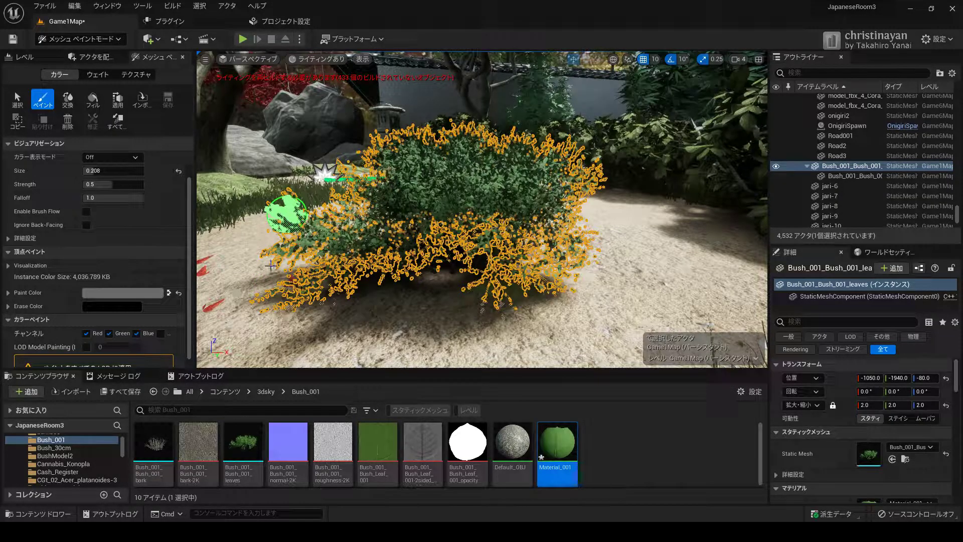
{"action": "left_click_drag", "start_coordinate": [283, 234], "coordinate": [291, 224]}
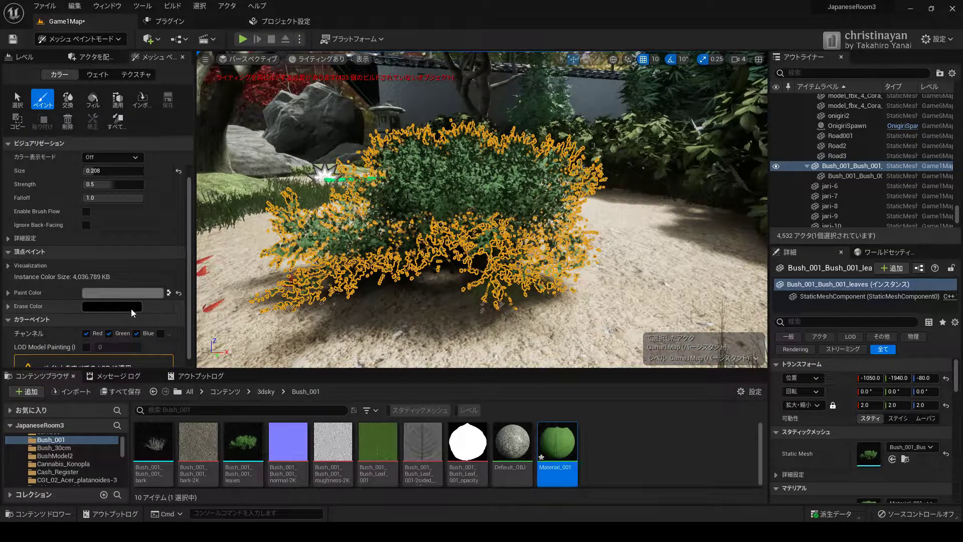
- Pick a dark reddish-brown paint colour (R 0.146, G 0.058) and raise brush strength to 1.0
{"action": "left_click", "coordinate": [140, 292]}
{"action": "left_click", "coordinate": [186, 364]}
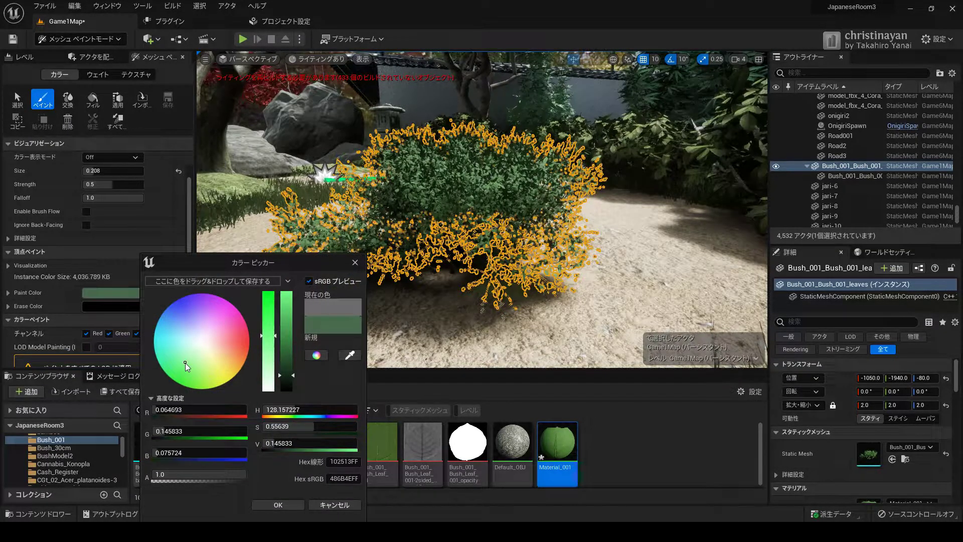
{"action": "left_click", "coordinate": [237, 348]}
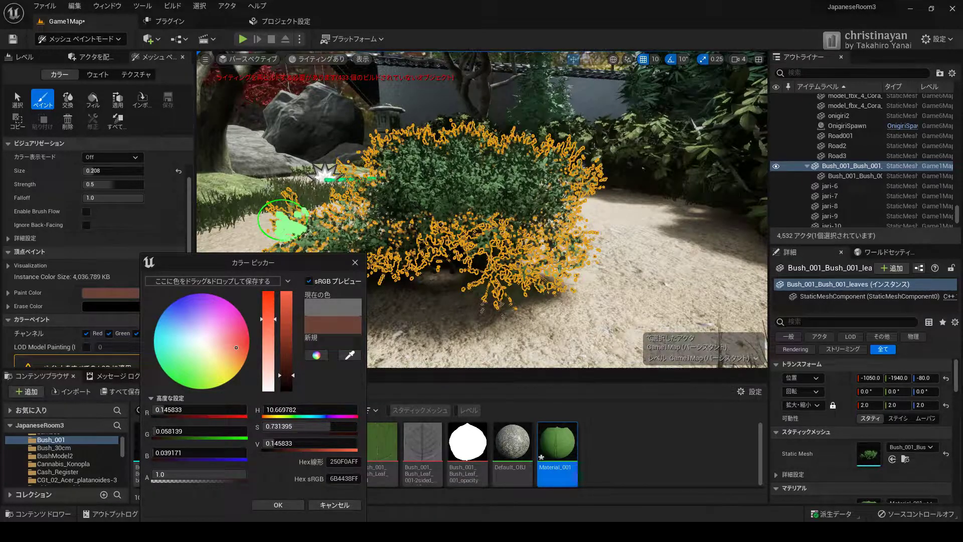
{"action": "left_click_drag", "start_coordinate": [121, 184], "coordinate": [148, 184]}
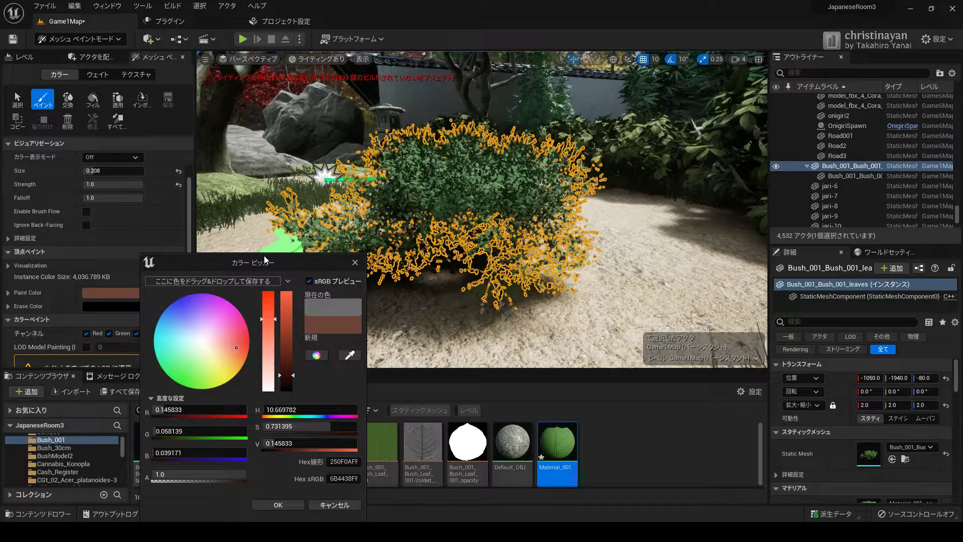
{"action": "left_click_drag", "start_coordinate": [309, 262], "coordinate": [809, 333]}
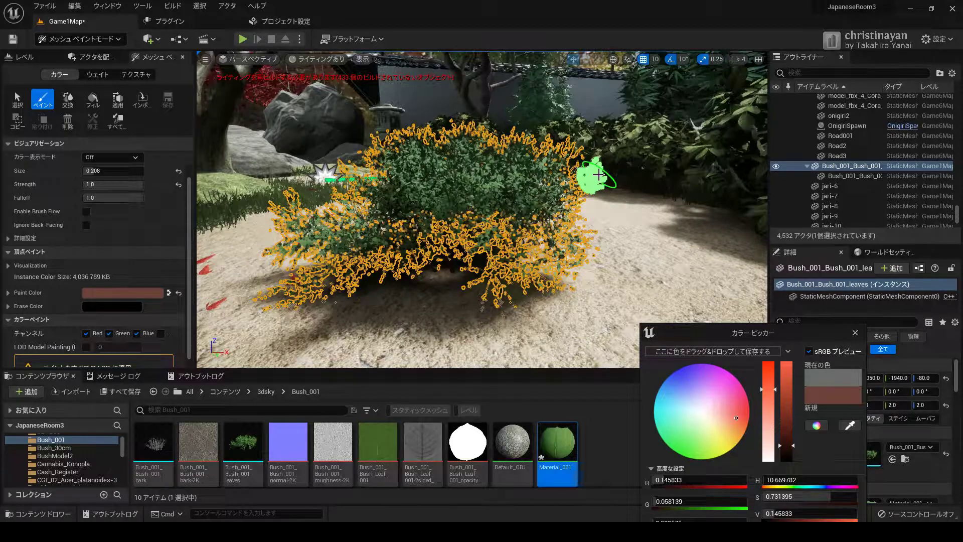
{"action": "left_click", "coordinate": [81, 38]}
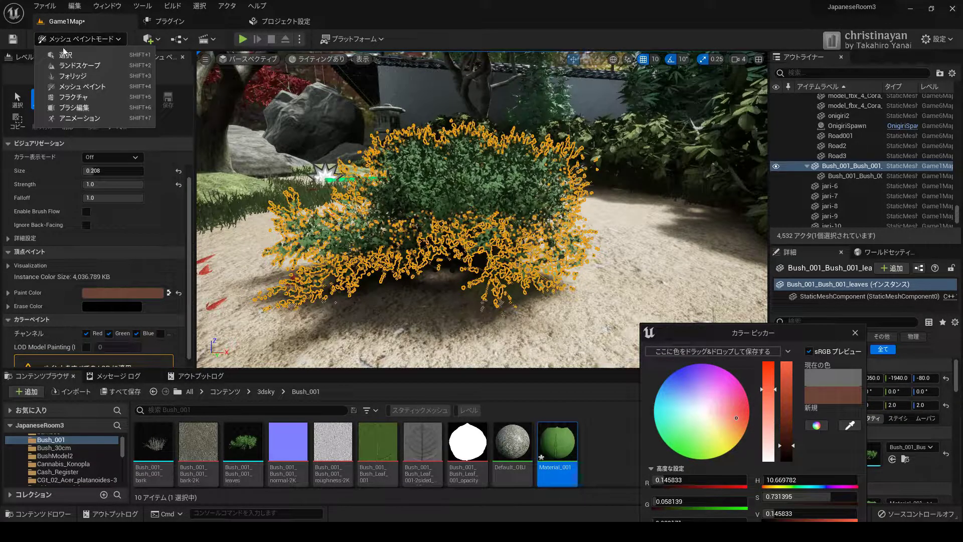
- Return to Mesh Paint's vertex Paint tool and display the bush's vertex colours as RGB Channels
{"action": "left_click", "coordinate": [66, 52]}
{"action": "right_click_drag", "start_coordinate": [399, 183], "coordinate": [452, 169]}
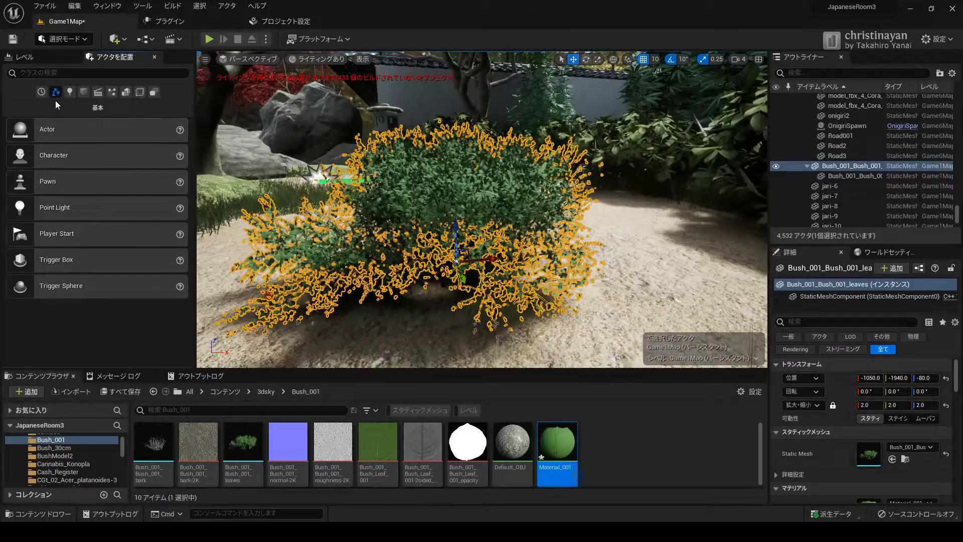
{"action": "left_click", "coordinate": [69, 41]}
{"action": "left_click", "coordinate": [71, 87]}
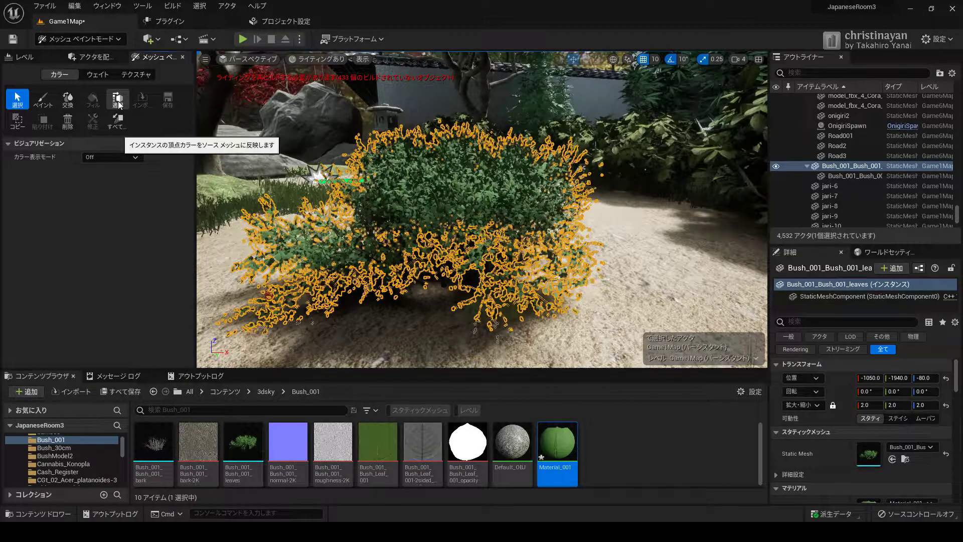
{"action": "left_click", "coordinate": [46, 103]}
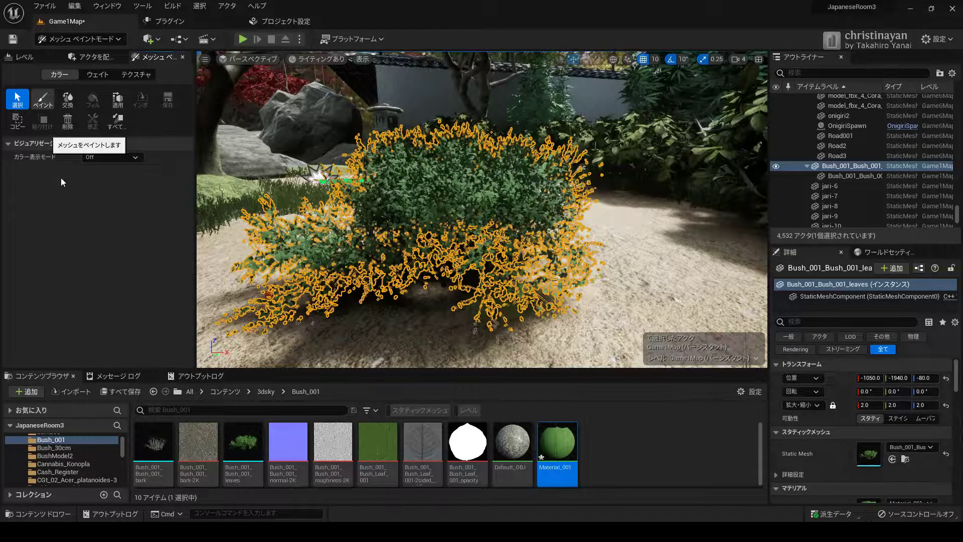
{"action": "left_click", "coordinate": [113, 158]}
{"action": "left_click", "coordinate": [116, 177]}
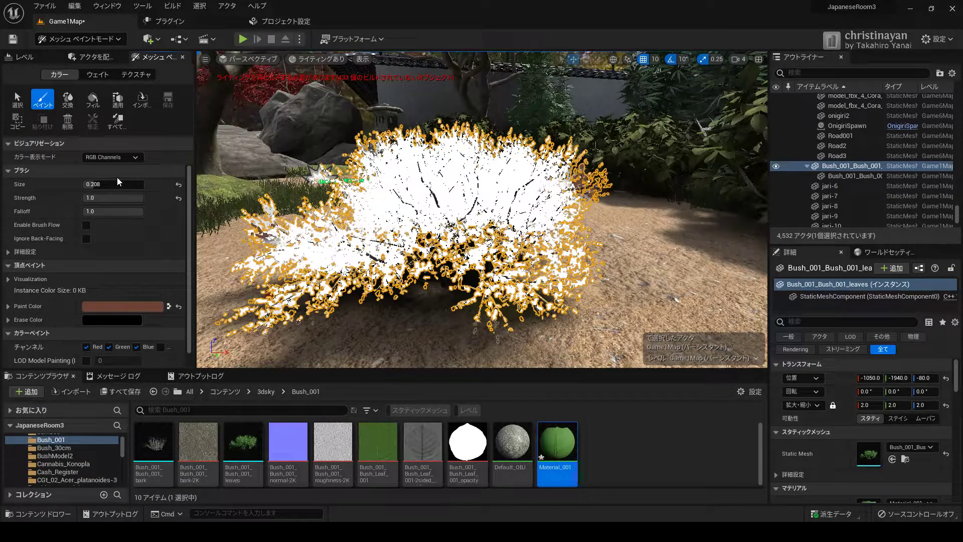
- Set the paint colour to black and paint the bush's lower-left leaves
{"action": "left_click", "coordinate": [97, 307]}
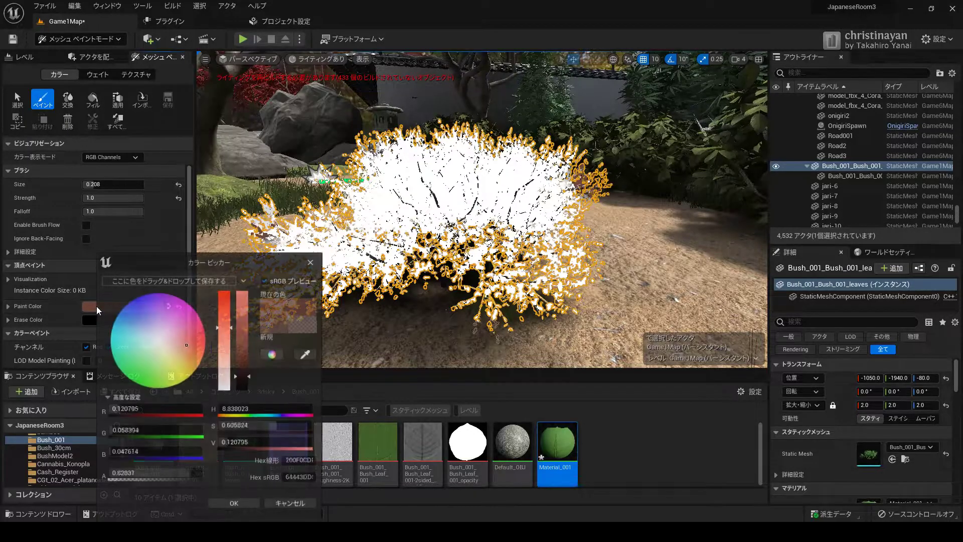
{"action": "left_click", "coordinate": [226, 379]}
{"action": "left_click_drag", "start_coordinate": [246, 386], "coordinate": [244, 394]}
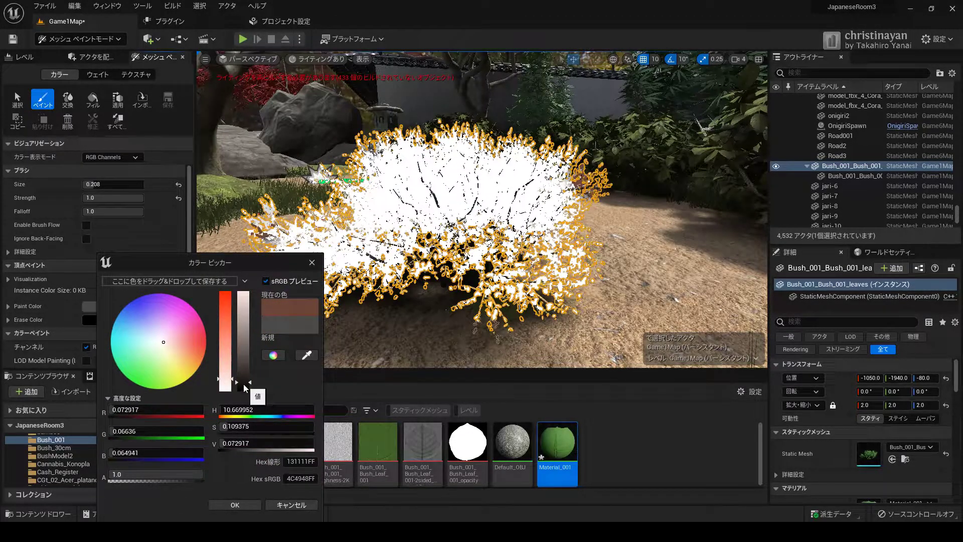
{"action": "left_click", "coordinate": [255, 503]}
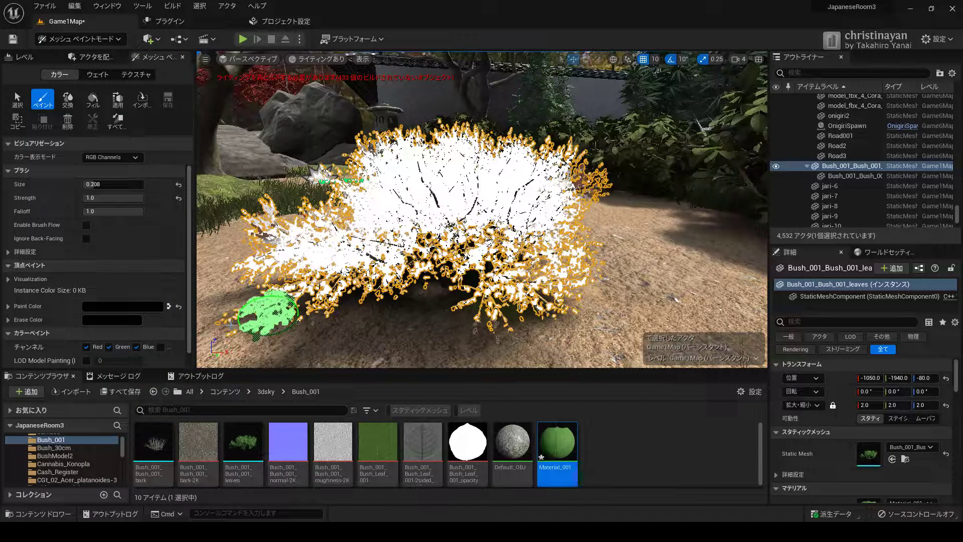
{"action": "left_click_drag", "start_coordinate": [269, 314], "coordinate": [245, 310]}
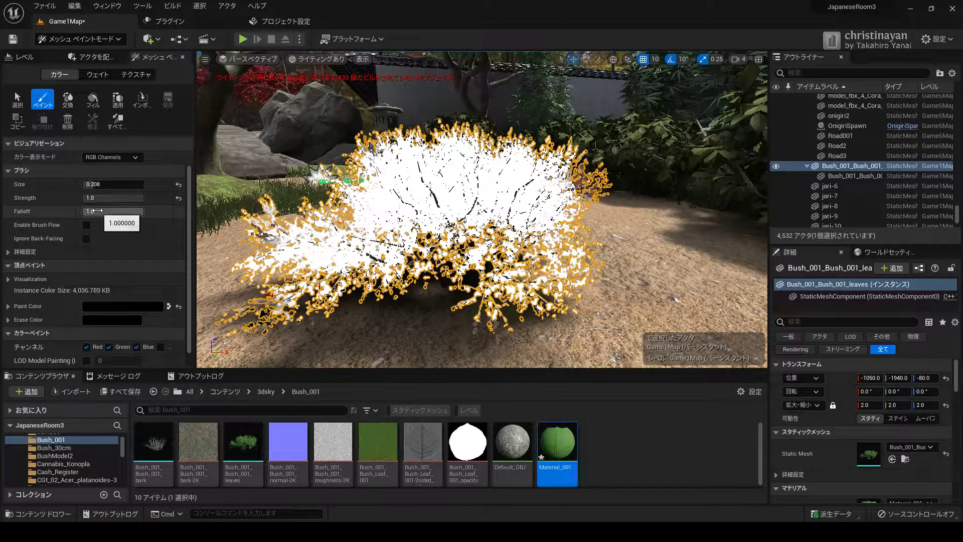
- Set the brush size to 0.5 and paint the bush's left side
{"action": "scroll", "coordinate": [97, 210], "scroll_direction": "down", "scroll_amount": 2}
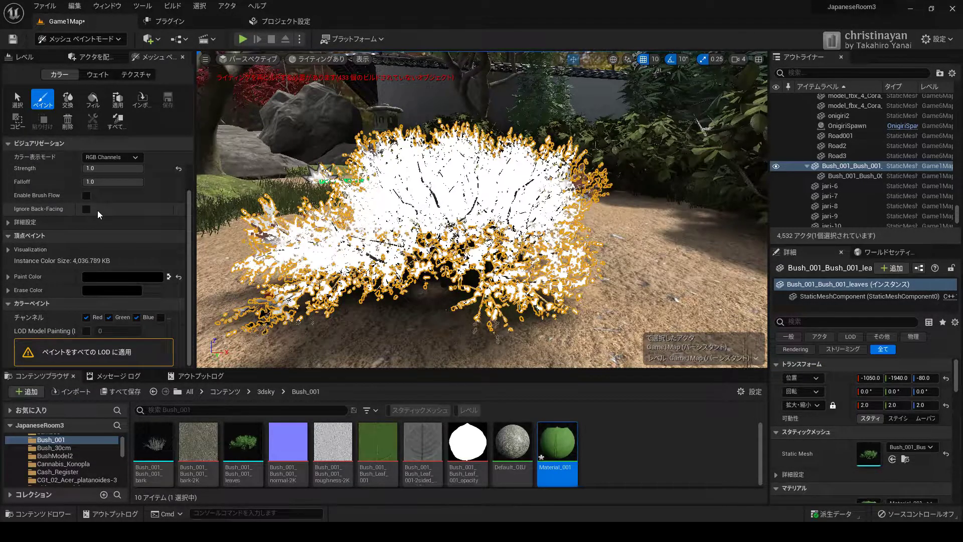
{"action": "scroll", "coordinate": [107, 201], "scroll_direction": "up", "scroll_amount": 2}
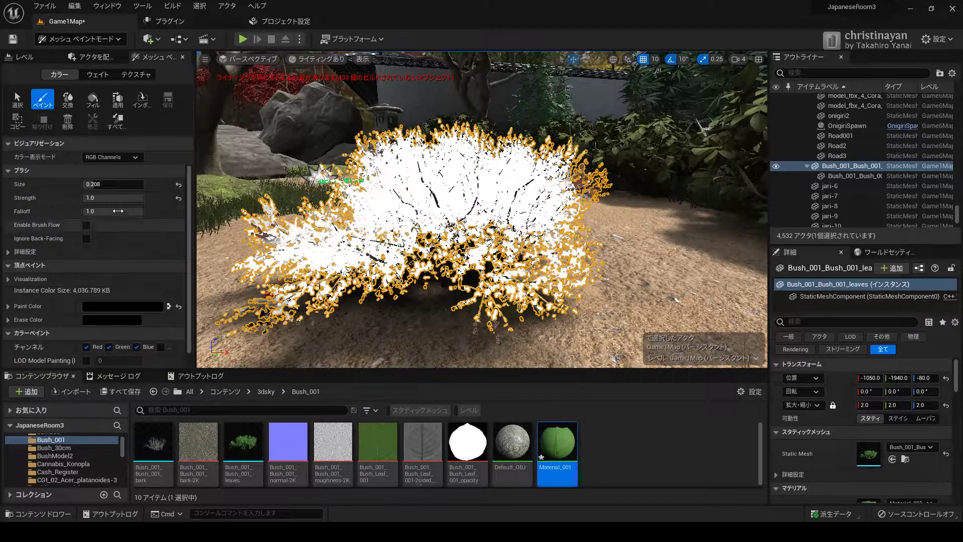
{"action": "left_click", "coordinate": [113, 184]}
{"action": "type", "text": ".5"}
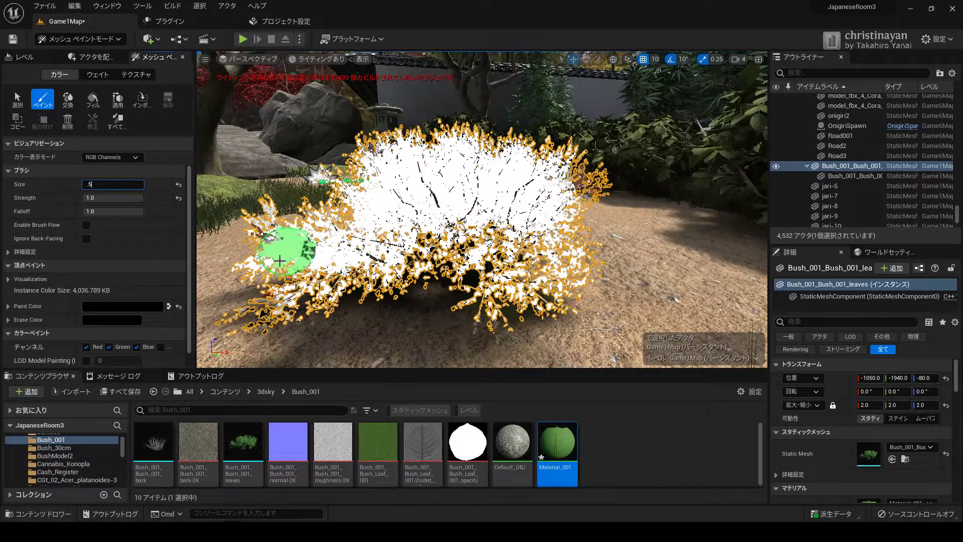
{"action": "left_click", "coordinate": [268, 266]}
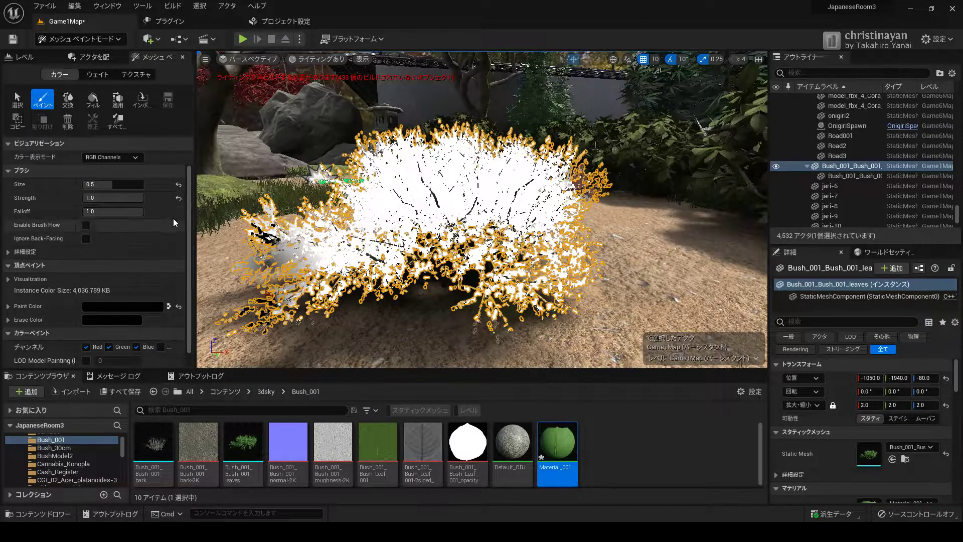
- Set Color View Mode to Off and paint black across the bush from its left side
{"action": "left_click", "coordinate": [117, 158]}
{"action": "left_click", "coordinate": [116, 168]}
{"action": "left_click", "coordinate": [280, 234]}
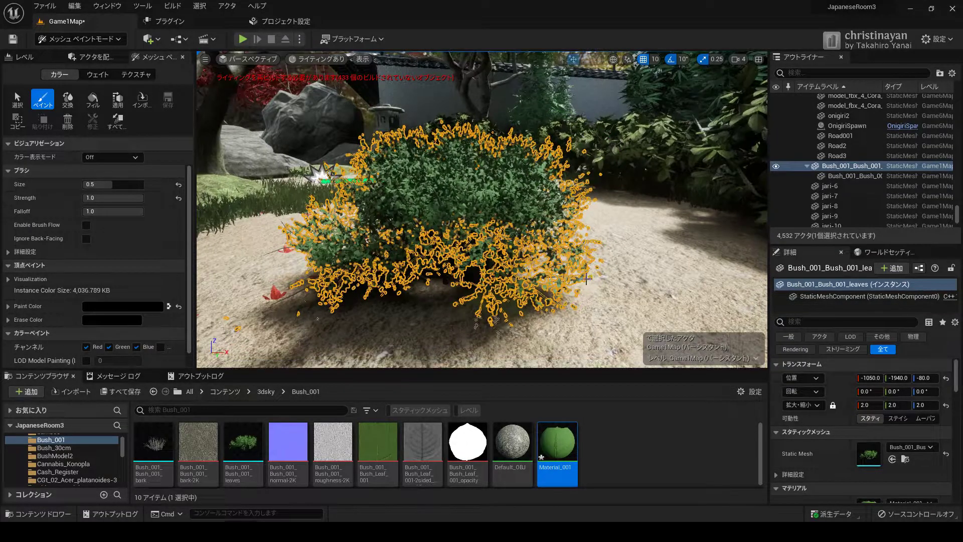
{"action": "scroll", "coordinate": [559, 269], "scroll_direction": "down", "scroll_amount": 2}
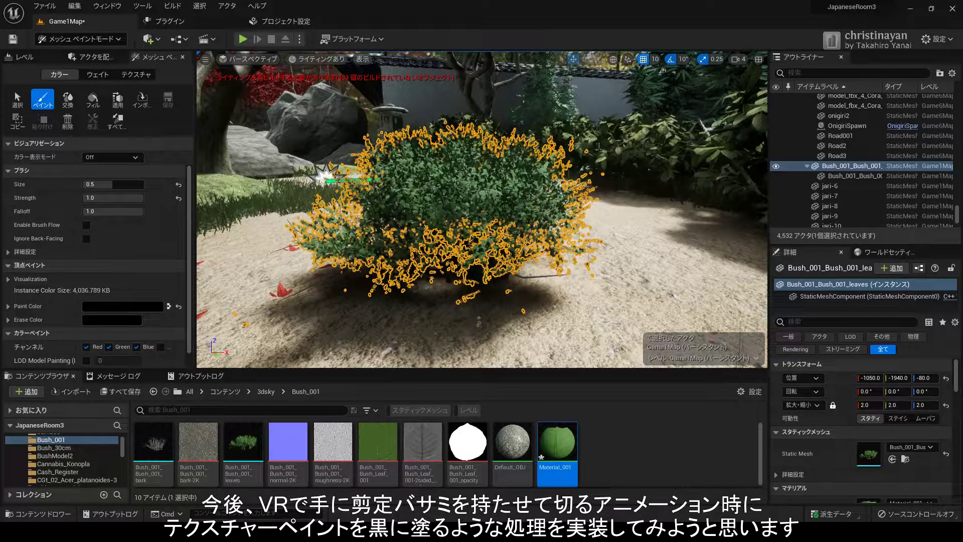
{"action": "scroll", "coordinate": [325, 234], "scroll_direction": "down", "scroll_amount": 1}
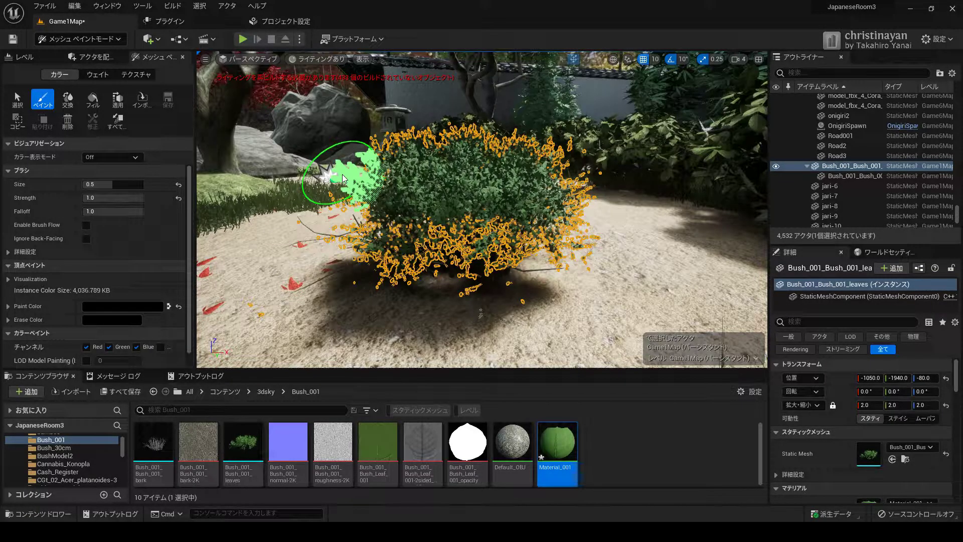
{"action": "left_click_drag", "start_coordinate": [343, 178], "coordinate": [586, 256]}
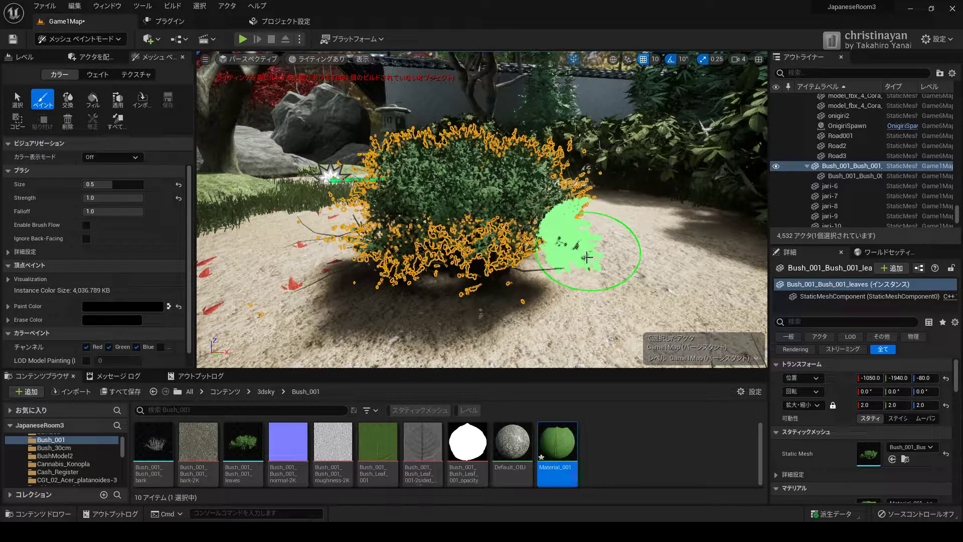
- Paint more black along the bush's lower-left edge to thin those leaves
{"action": "right_click_drag", "start_coordinate": [587, 251], "coordinate": [493, 252]}
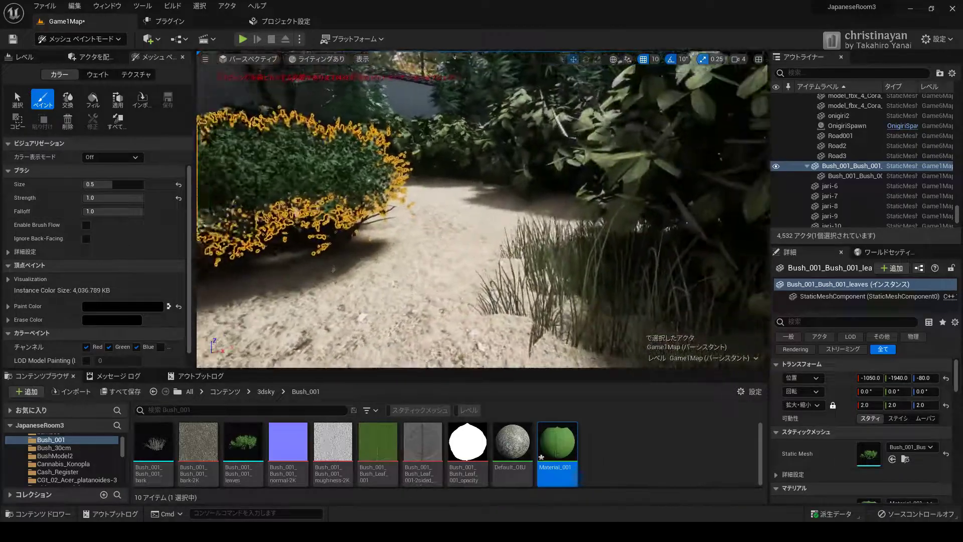
{"action": "mouse_move", "coordinate": [493, 252]}
{"action": "right_mouse_down"}
{"action": "mouse_move", "coordinate": [470, 247]}
{"action": "mouse_move", "coordinate": [606, 251]}
{"action": "mouse_move", "coordinate": [463, 247]}
{"action": "mouse_move", "coordinate": [363, 206]}
{"action": "right_mouse_up"}
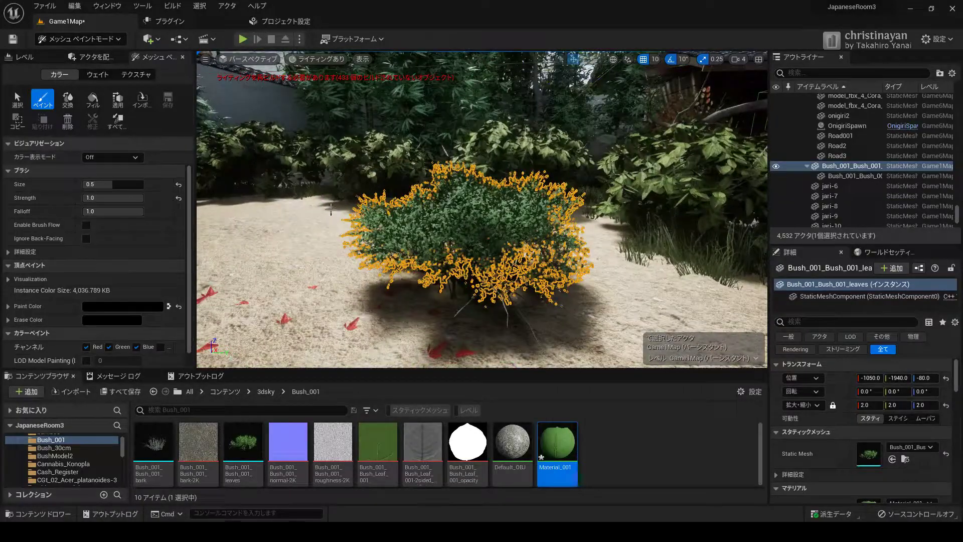
{"action": "mouse_move", "coordinate": [361, 203]}
{"action": "left_mouse_down"}
{"action": "mouse_move", "coordinate": [362, 259]}
{"action": "mouse_move", "coordinate": [373, 209]}
{"action": "left_mouse_up"}
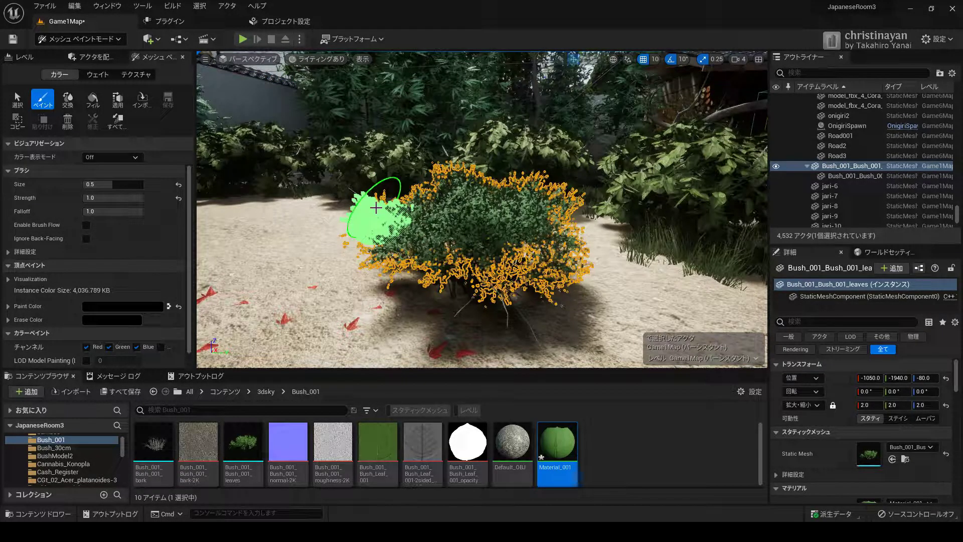
{"action": "left_click_drag", "start_coordinate": [377, 207], "coordinate": [379, 211]}
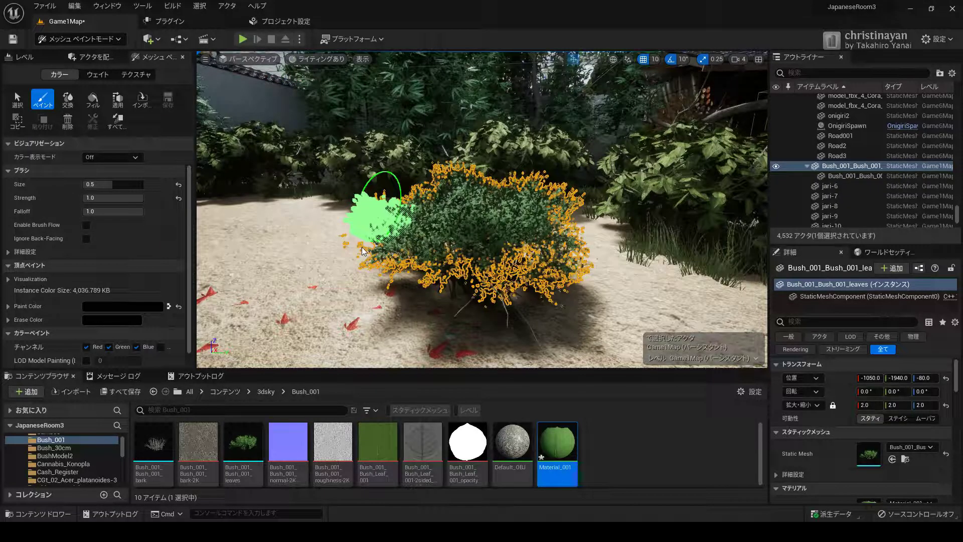
{"action": "left_click_drag", "start_coordinate": [361, 248], "coordinate": [365, 253]}
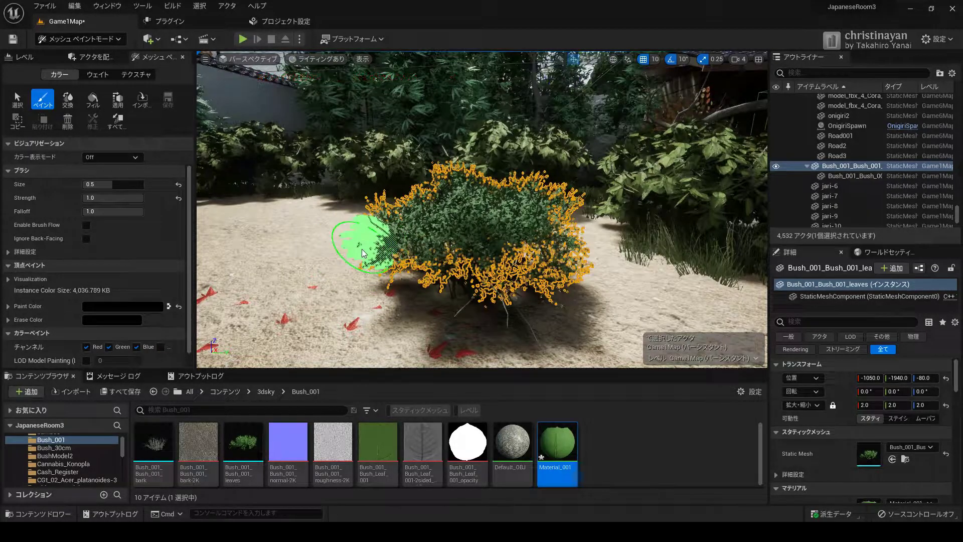
{"action": "left_click", "coordinate": [374, 212]}
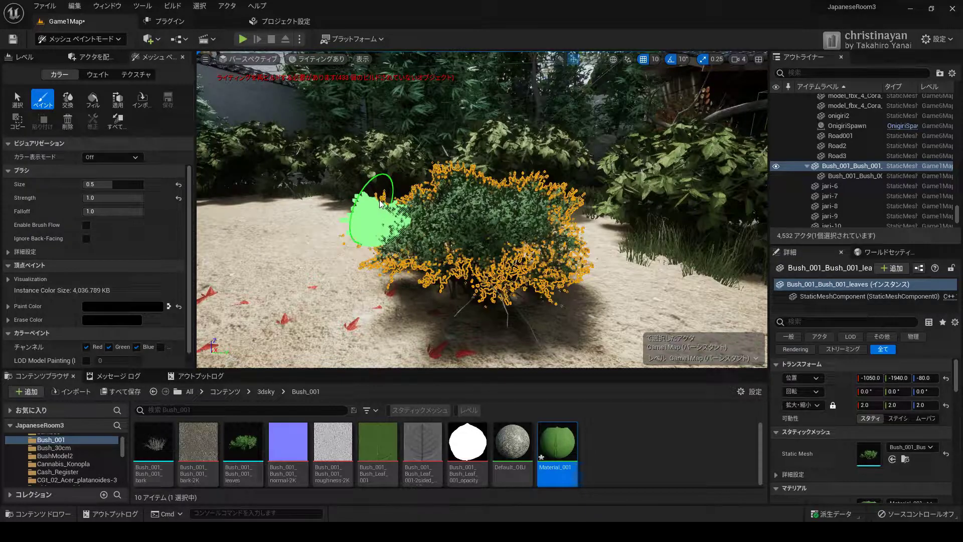